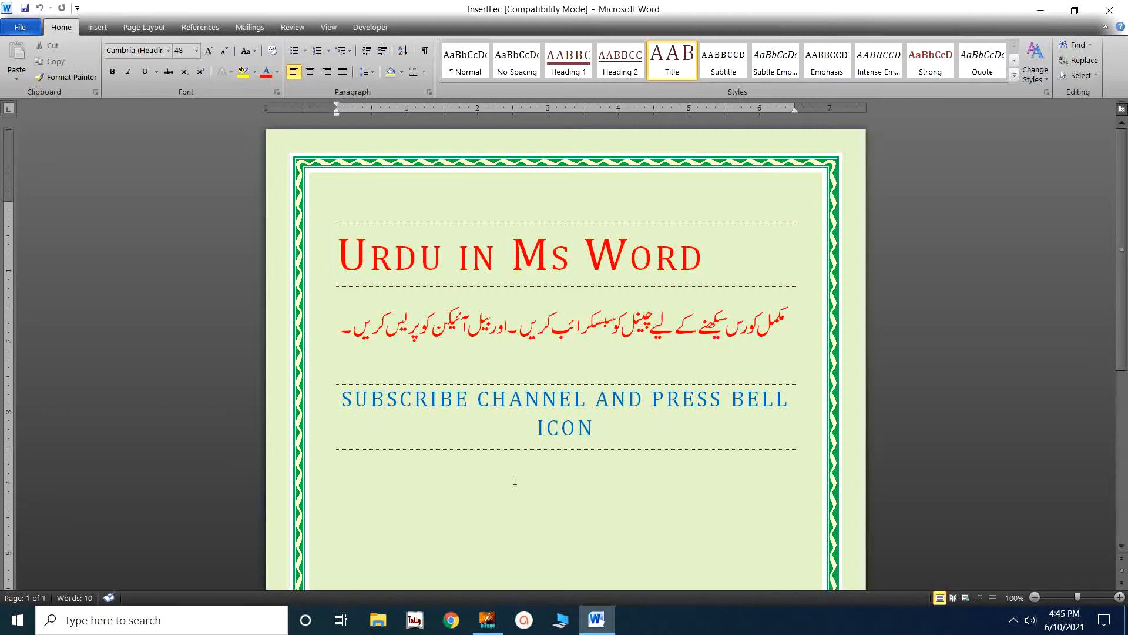
pyautogui.click(501, 618)
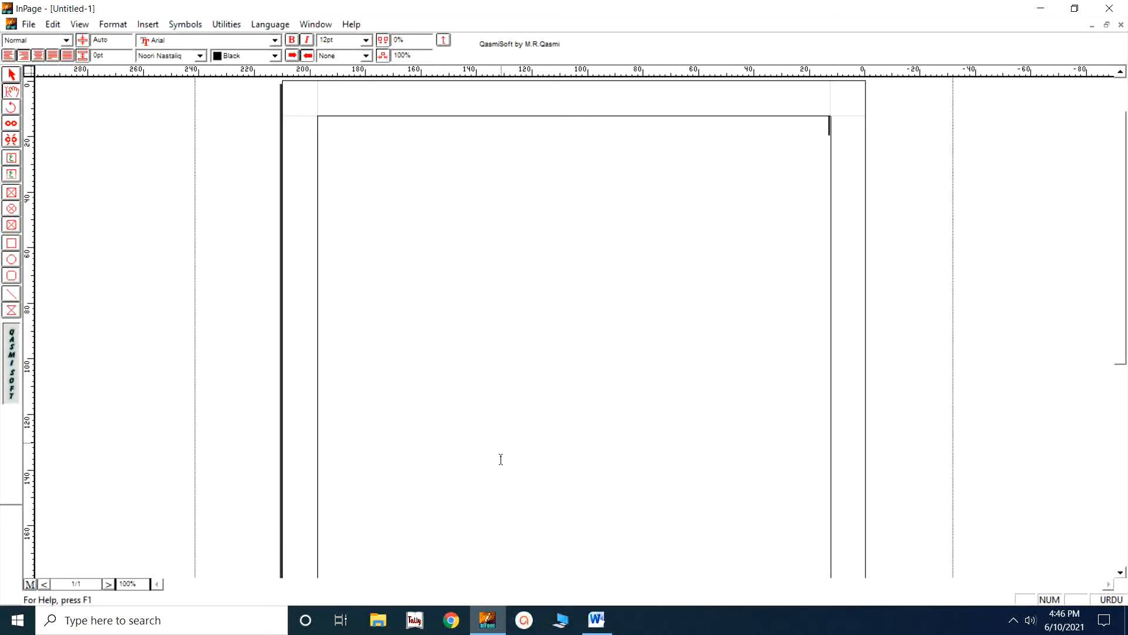
pyautogui.click(588, 629)
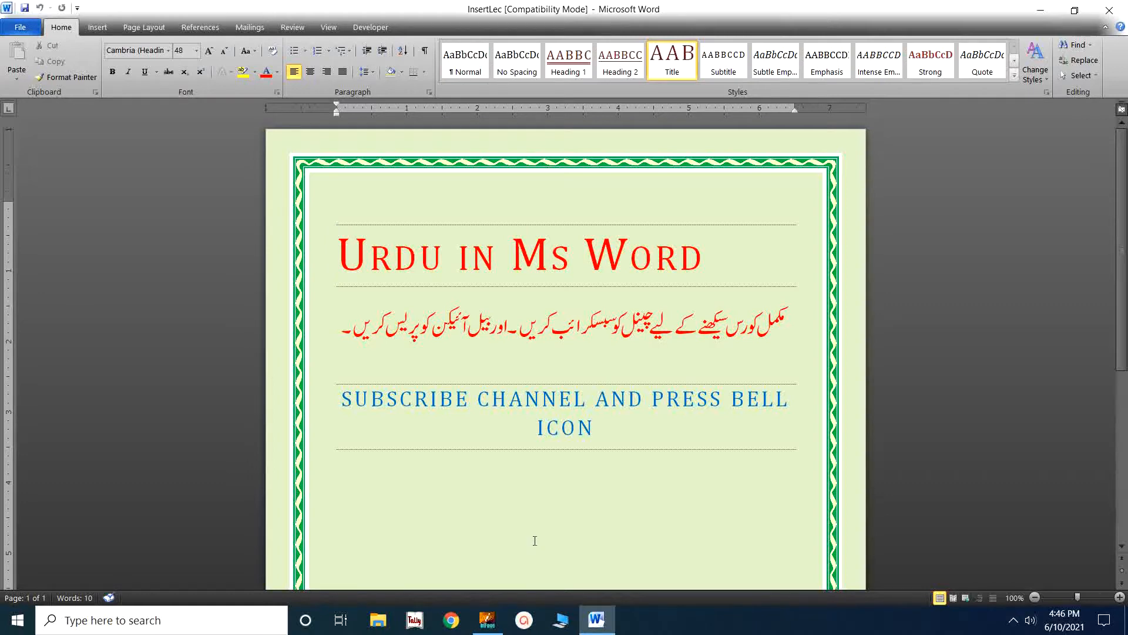
pyautogui.click(496, 621)
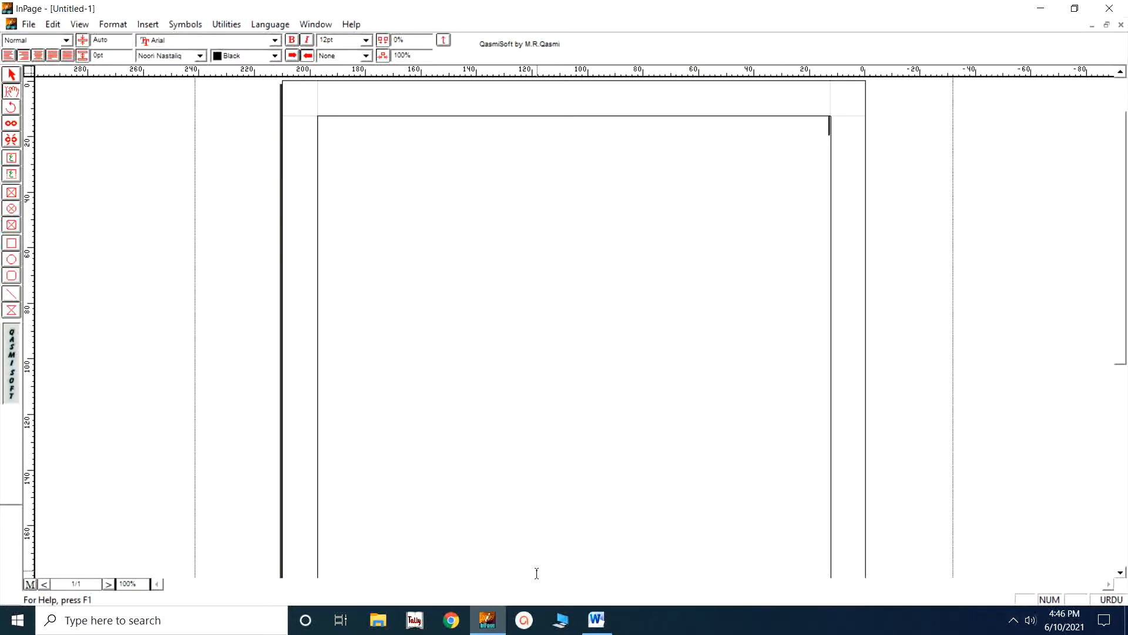
pyautogui.click(596, 619)
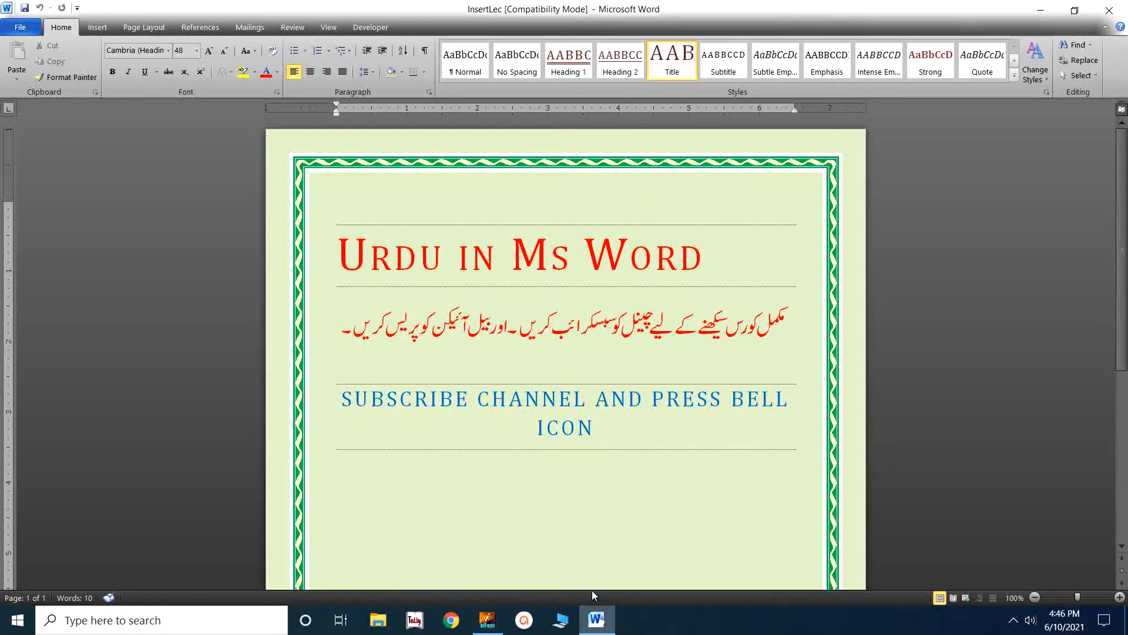
# Step: Switch to InPage and draw a text box about 158 mm wide and 34 mm high in the upper part of the page
pyautogui.click(494, 625)
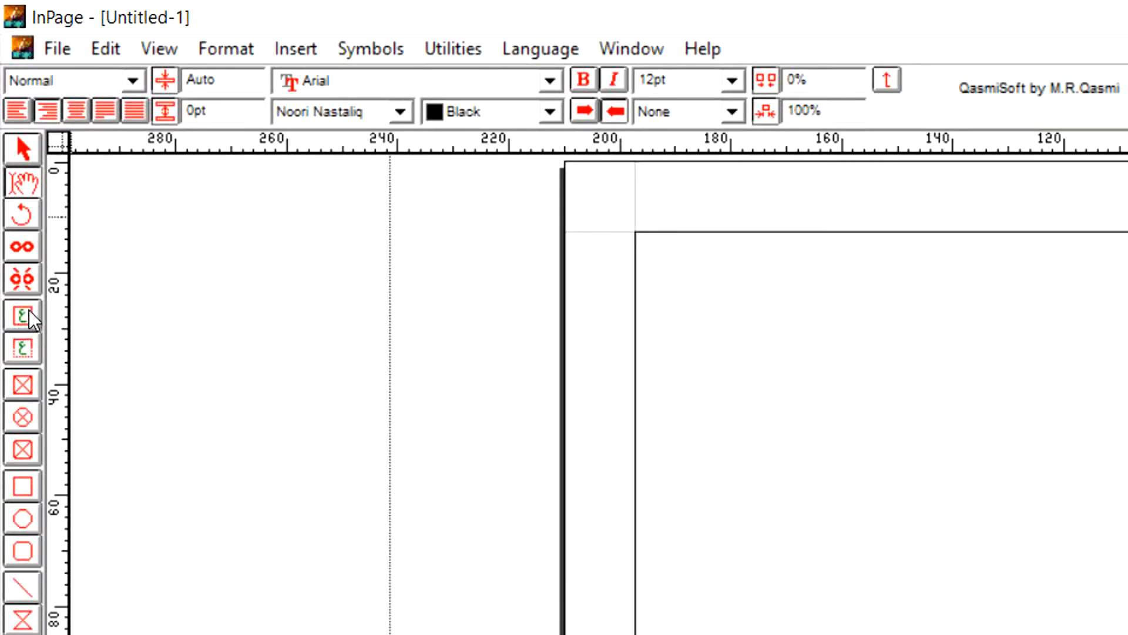
pyautogui.click(29, 311)
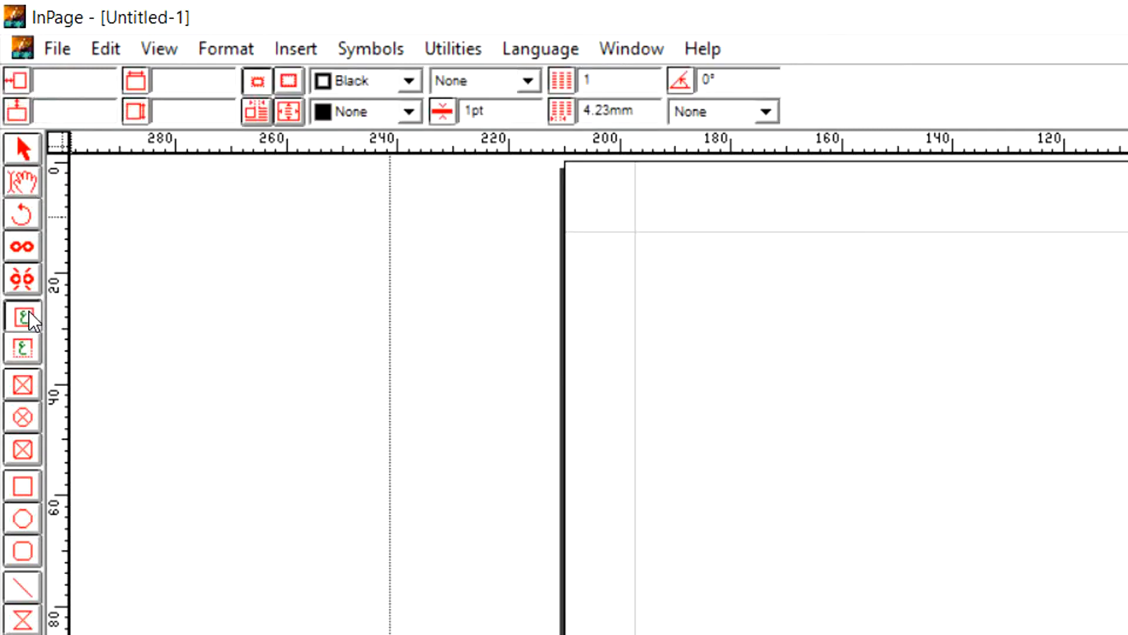
pyautogui.moveTo(697, 453); pyautogui.dragTo(1127, 626)
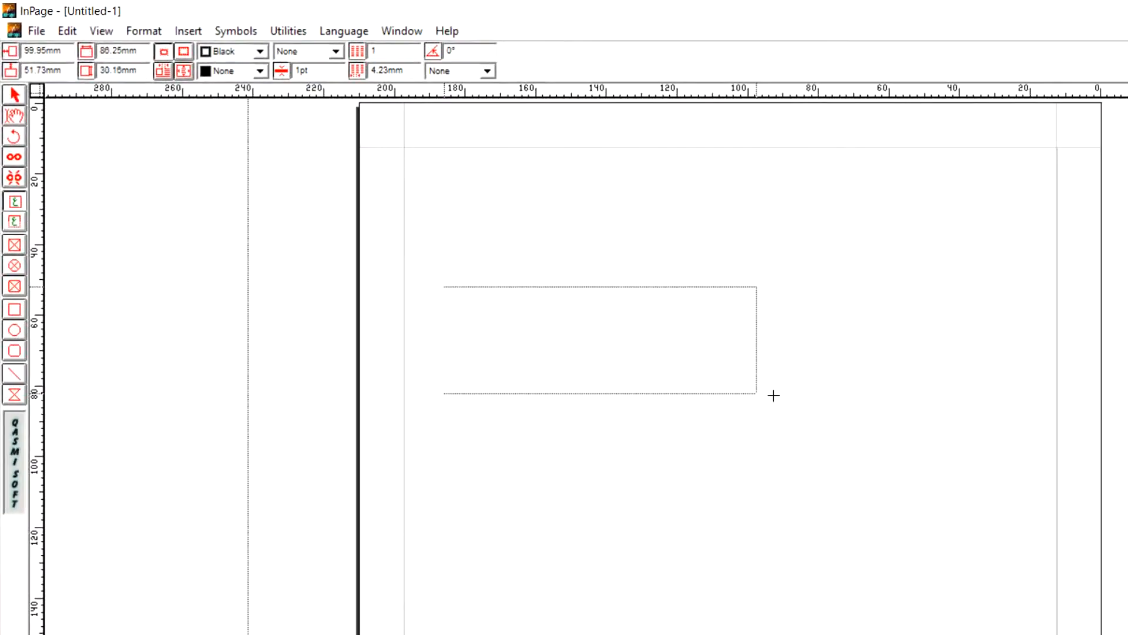
pyautogui.moveTo(773, 396); pyautogui.dragTo(1002, 404)
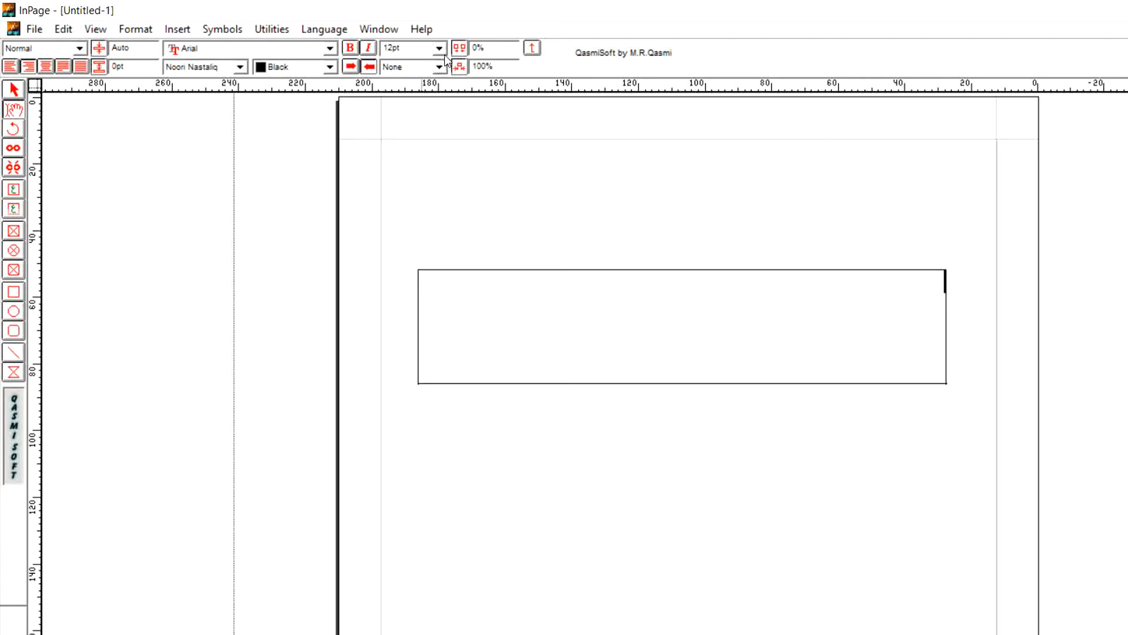
# Step: Set the font size for the new text box to 36 pt, keeping the Noori Nastaliq font
pyautogui.click(439, 49)
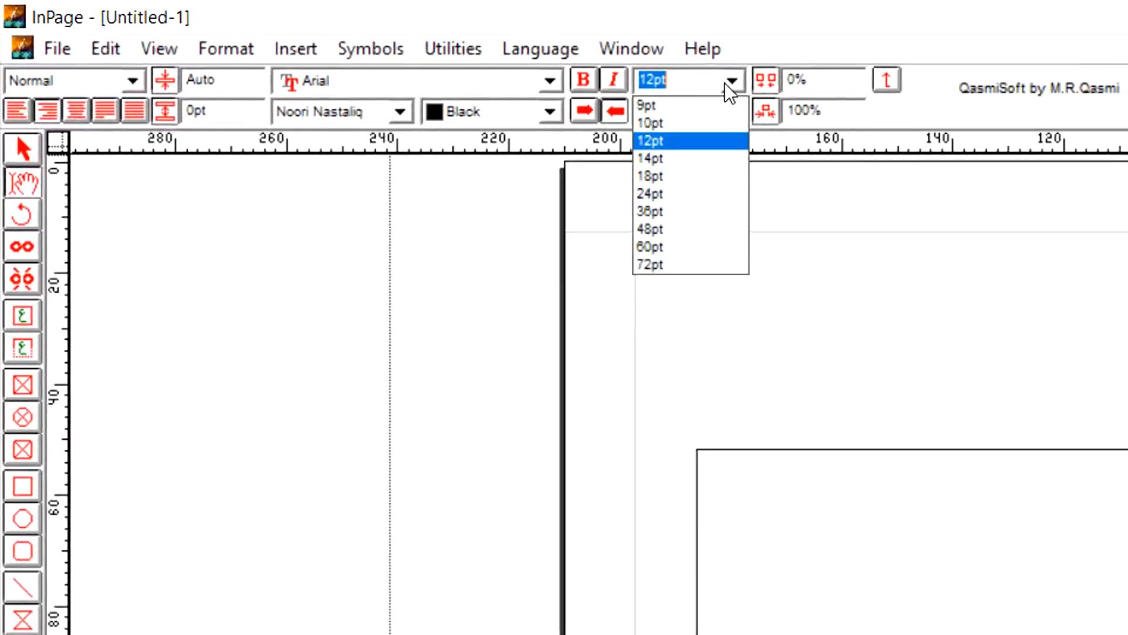
pyautogui.click(700, 212)
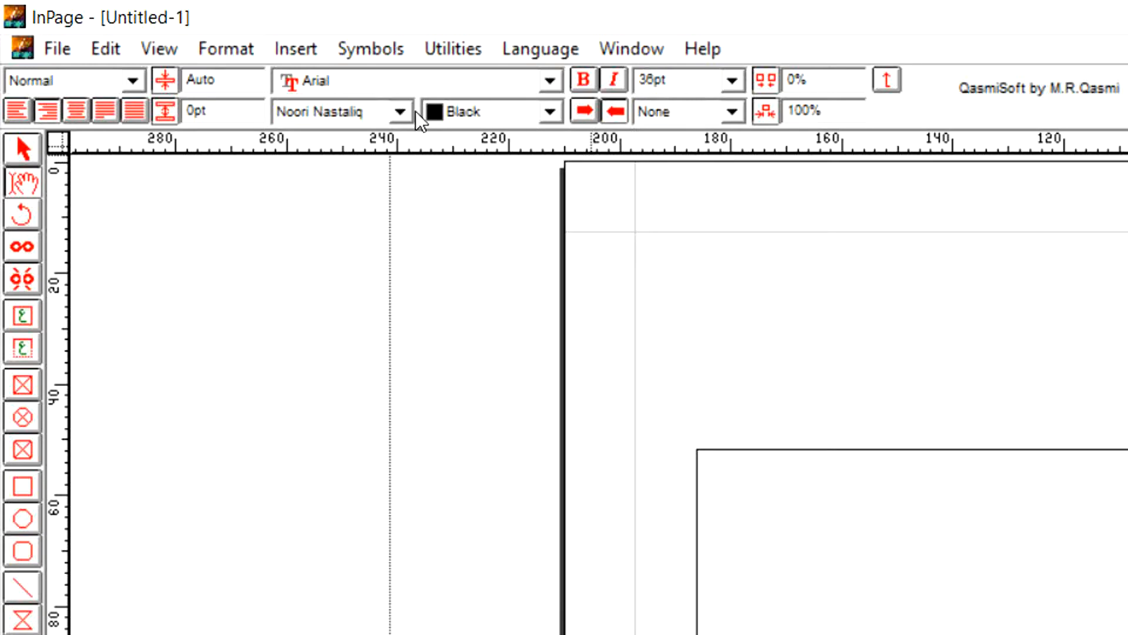
pyautogui.click(399, 111)
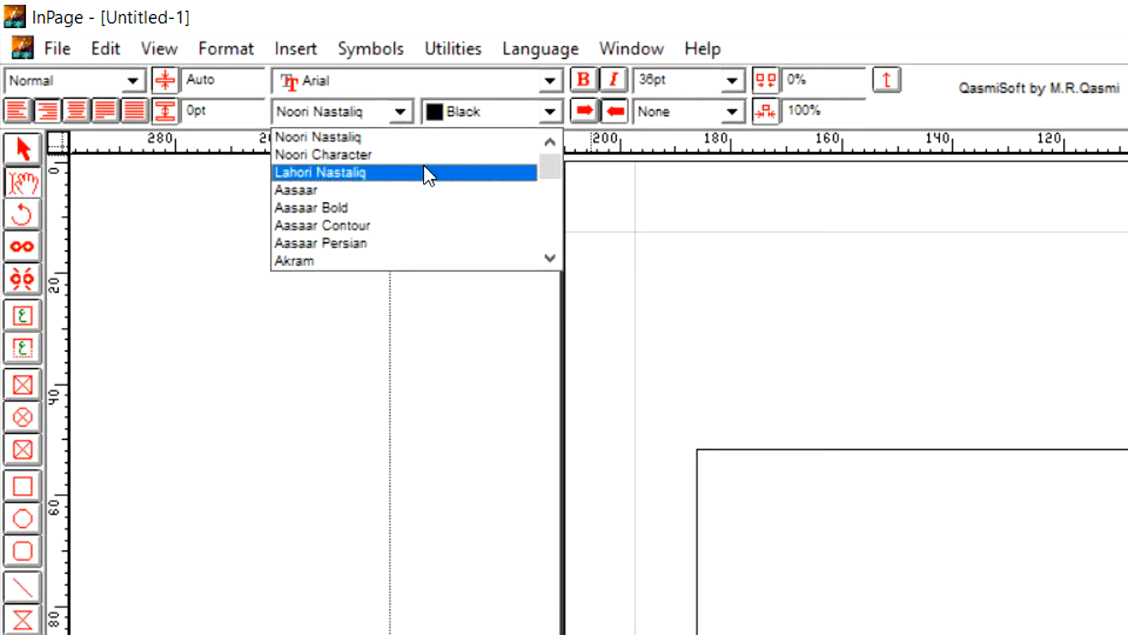
pyautogui.click(1075, 509)
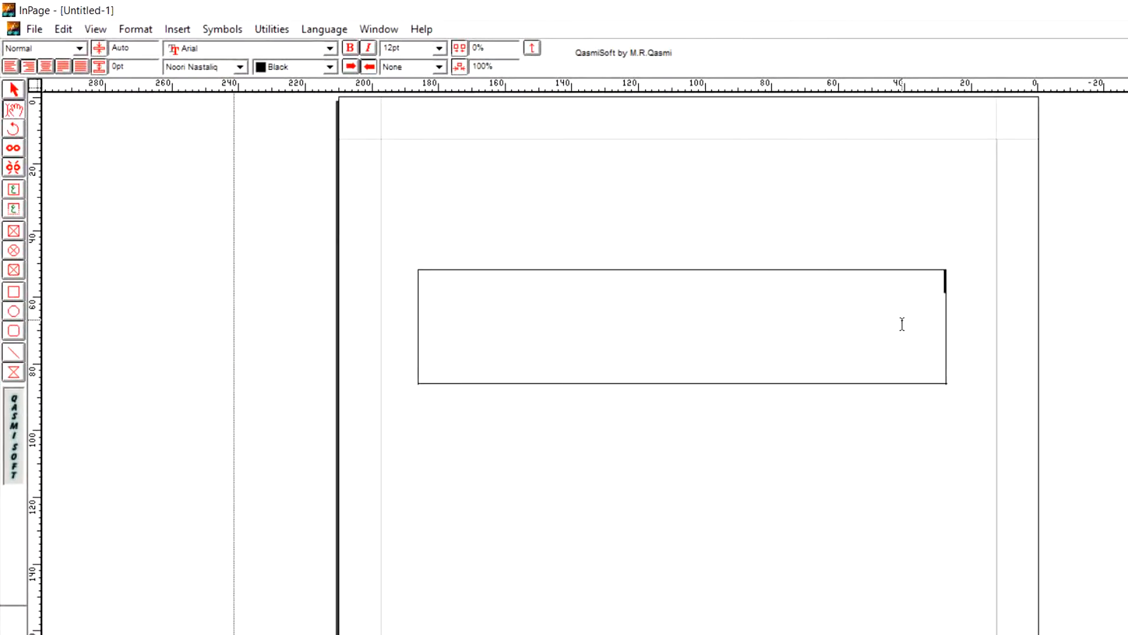
pyautogui.click(439, 48)
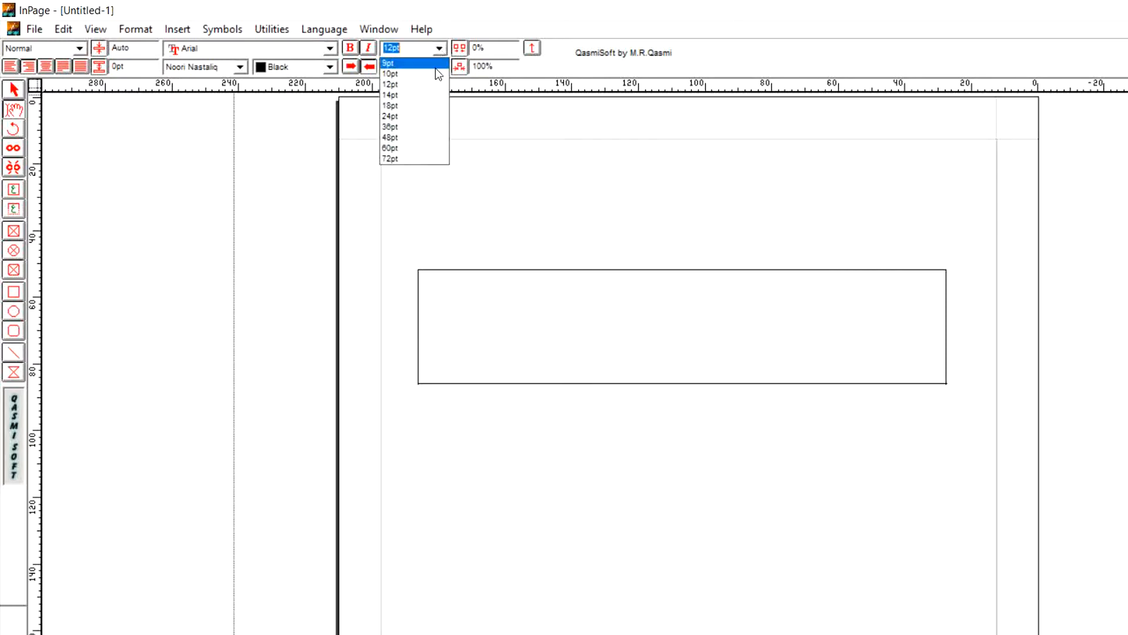
pyautogui.click(422, 126)
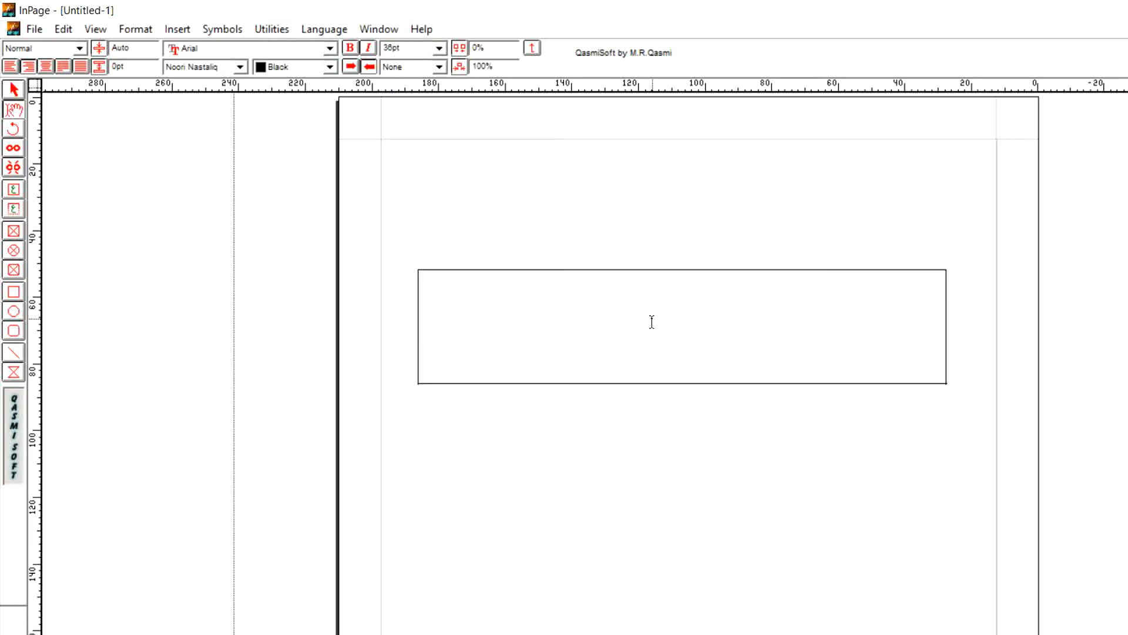
# Step: Write the Urdu sentence "کمپیوٹر کی تعلیم سب کے لیے لازمی ہے" in the text box
pyautogui.write('mmpiw')
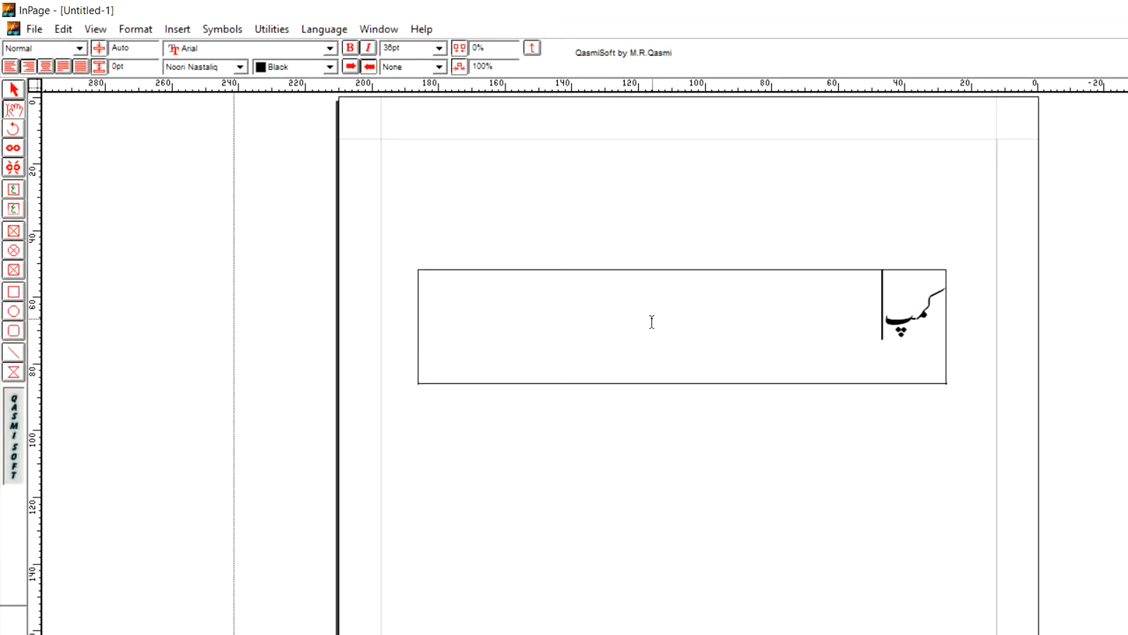
pyautogui.write('Try')
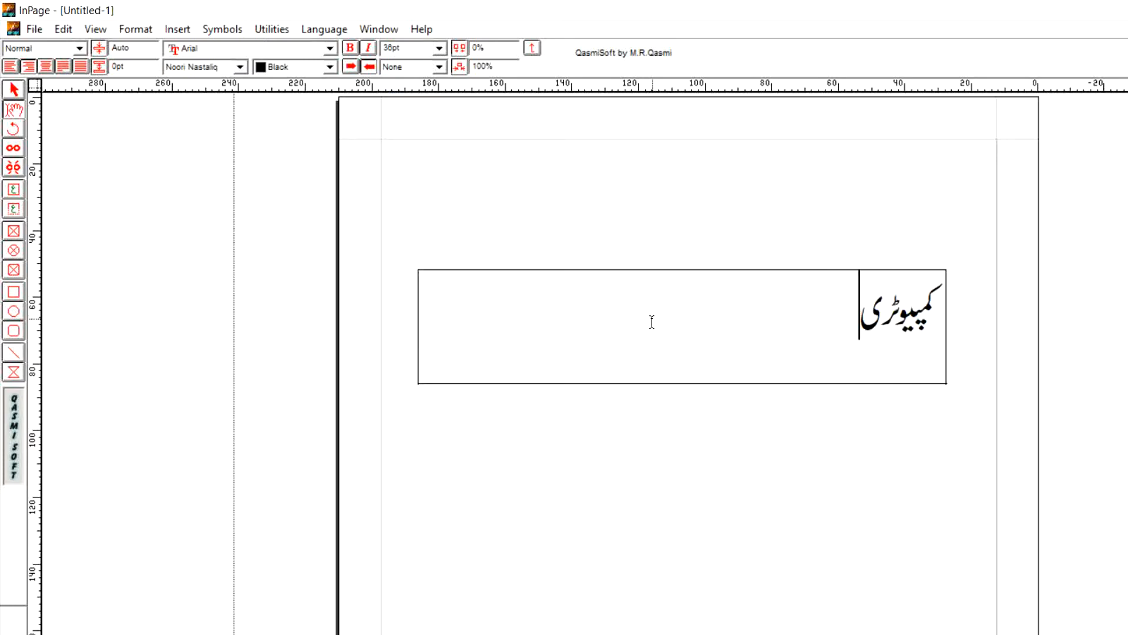
pyautogui.press('BackSpace')
pyautogui.write('ki telim')
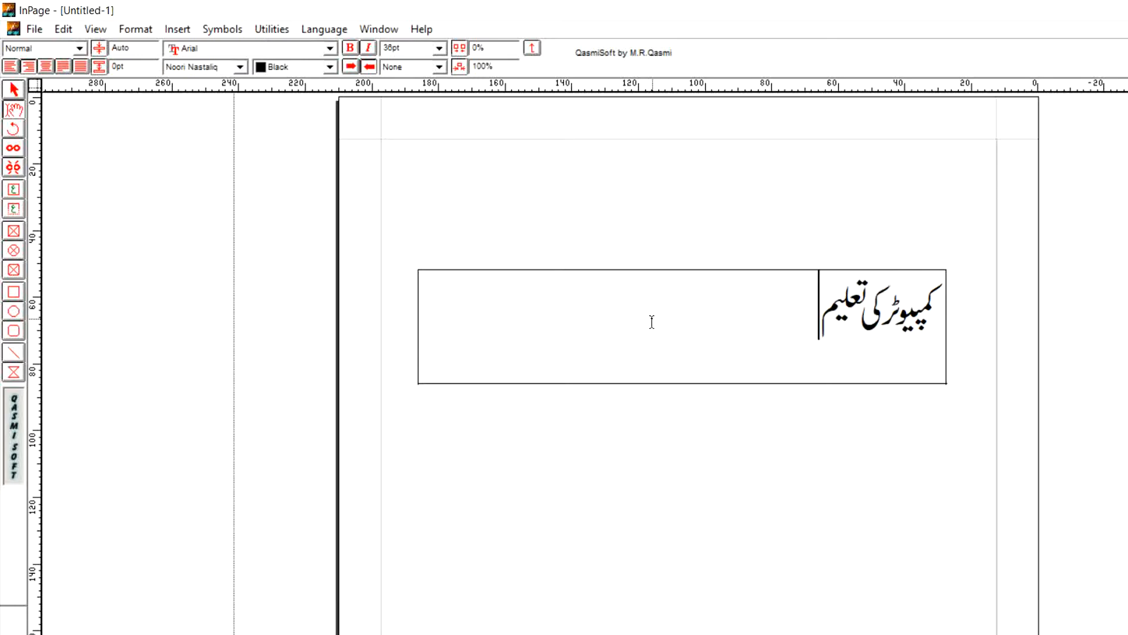
pyautogui.write(' sb')
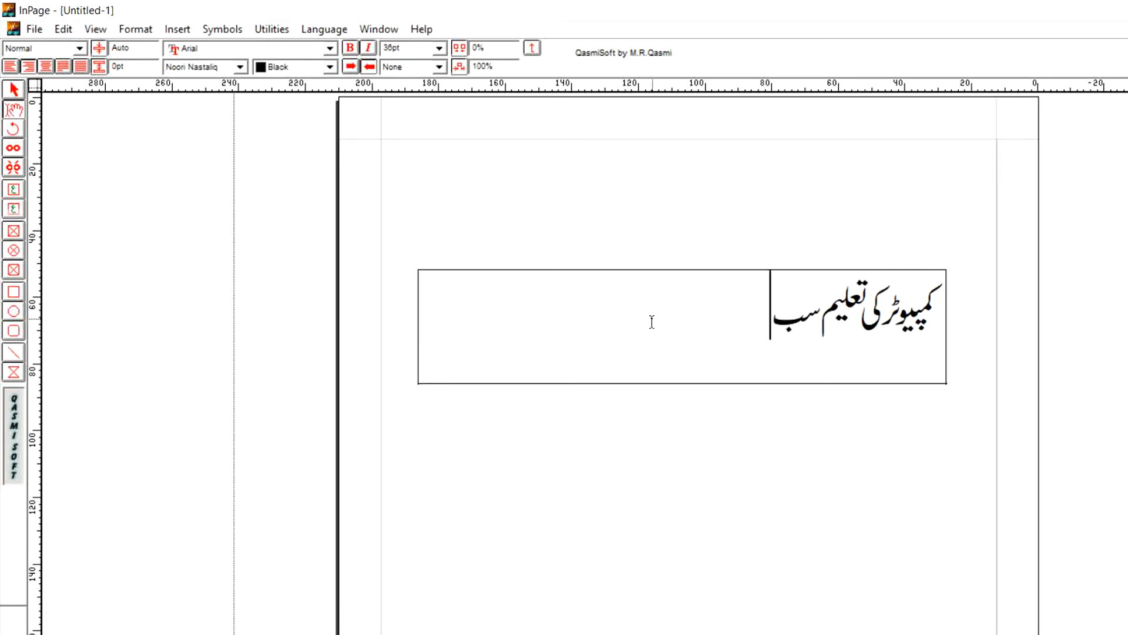
pyautogui.write(' ky liy')
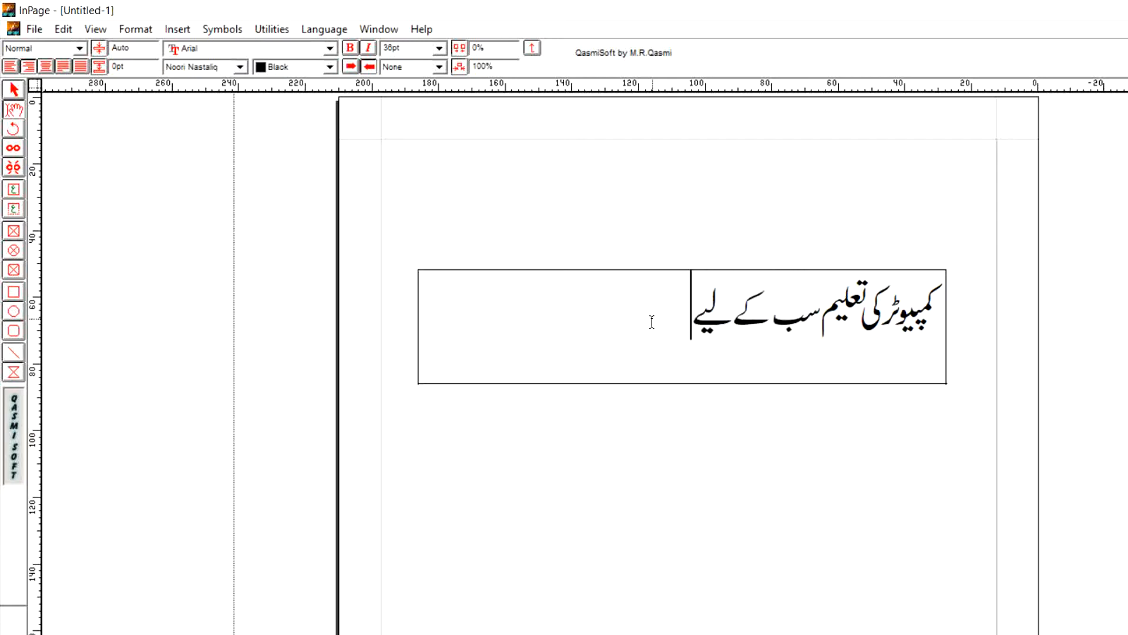
pyautogui.write(' lazmi hy')
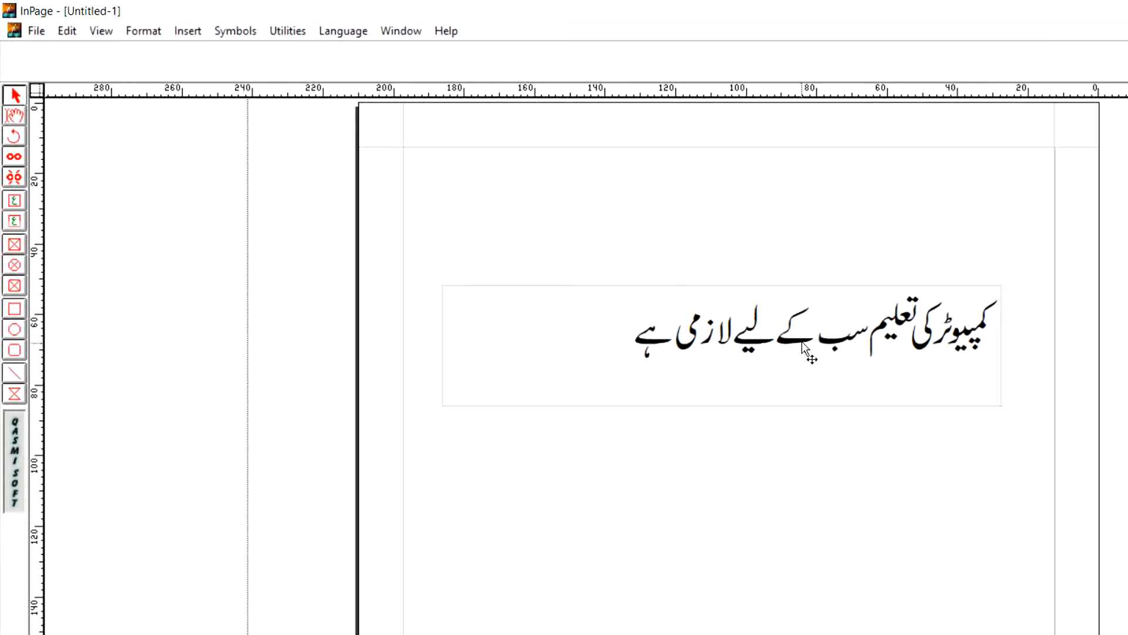
# Step: Copy the whole text box containing the Urdu sentence as an object
pyautogui.click(528, 327)
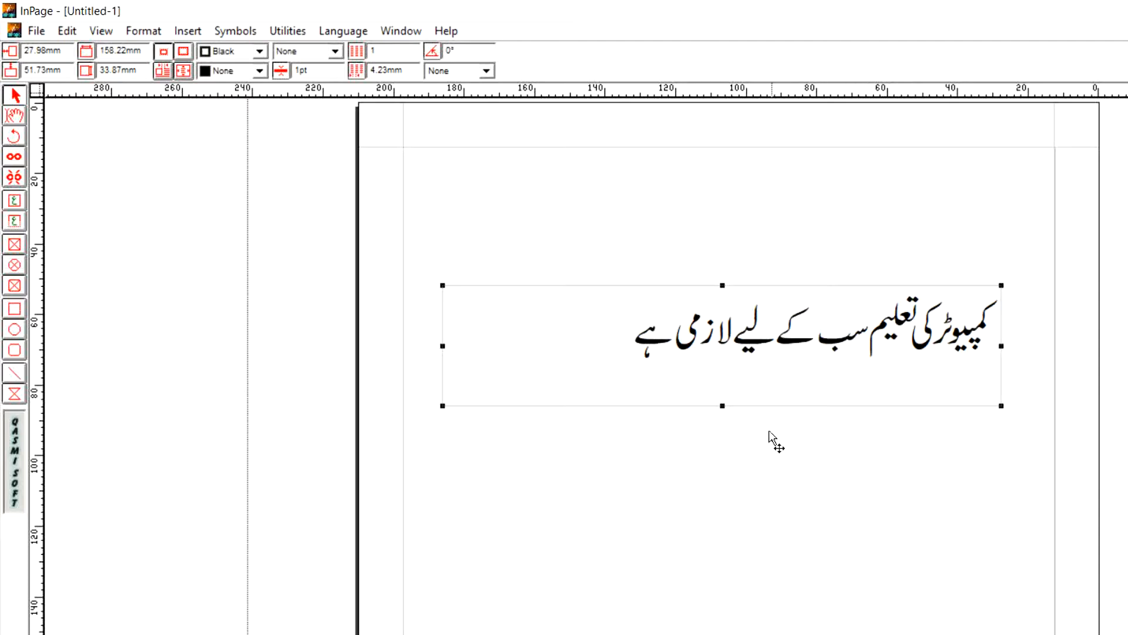
pyautogui.rightClick(538, 331)
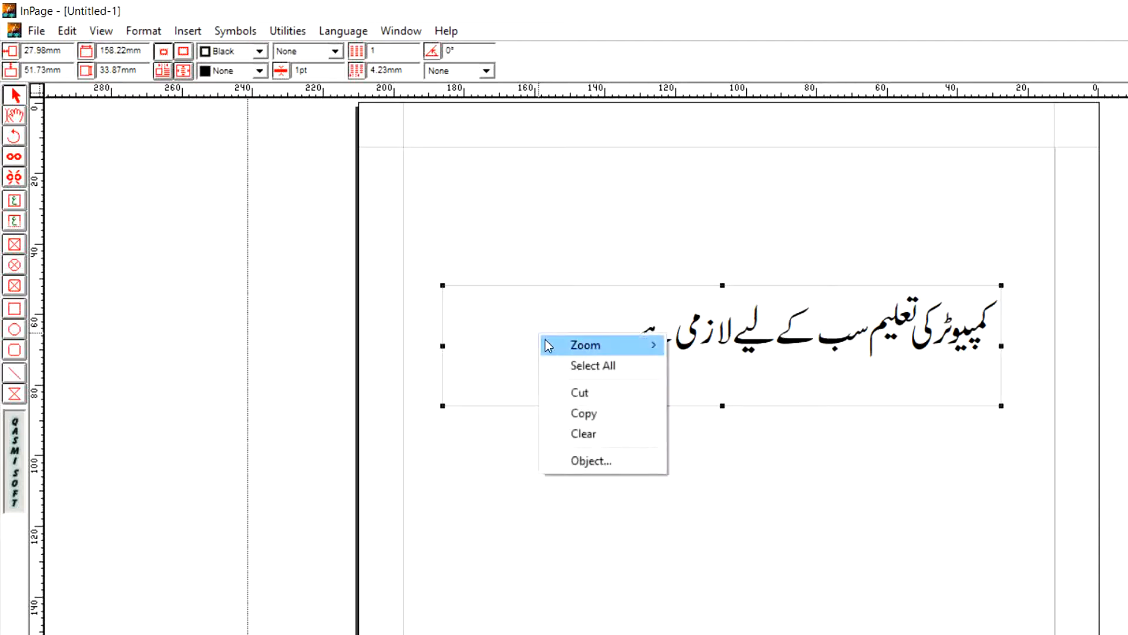
pyautogui.click(593, 414)
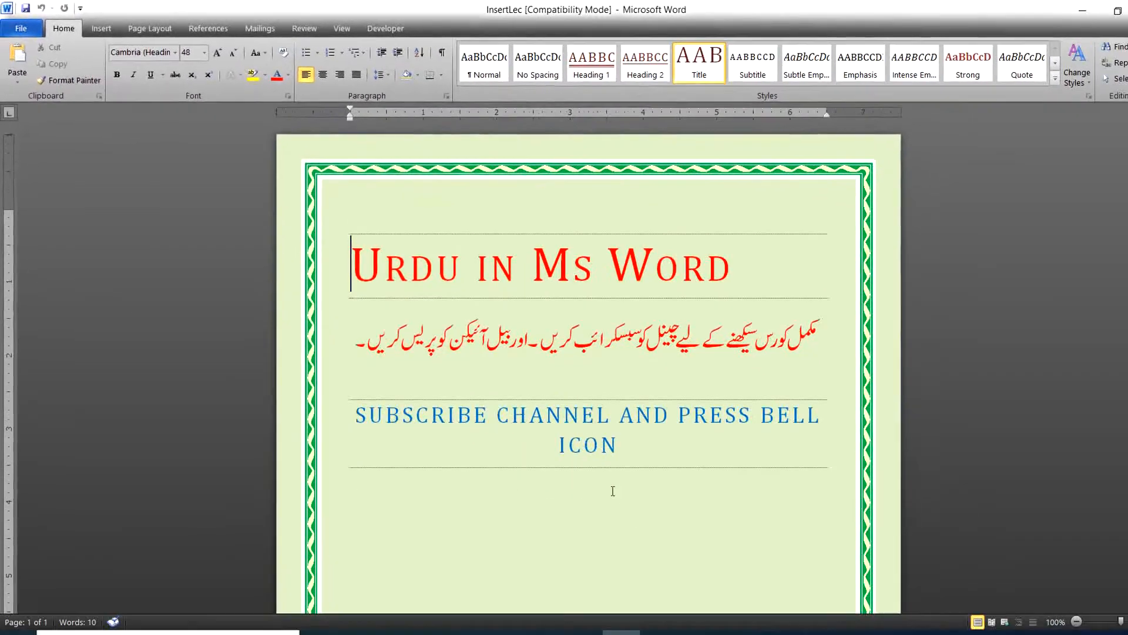
# Step: Switch to the Word document InsertLec, try inserting a blank page before the title, and undo the insertion
pyautogui.scroll(-2, 748, 600)
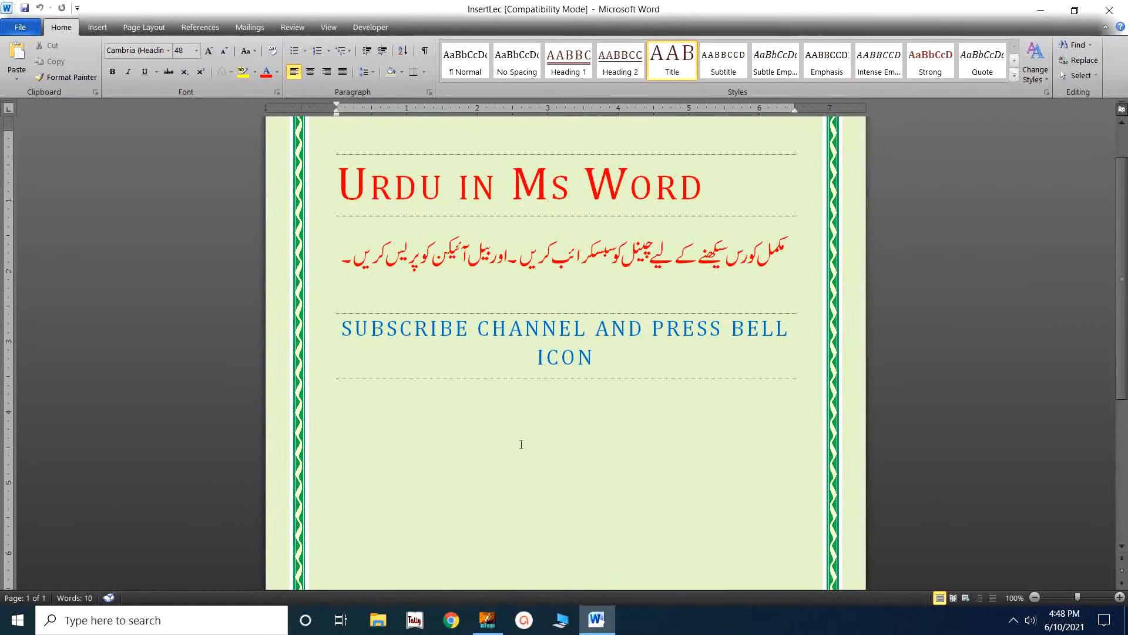
pyautogui.click(91, 28)
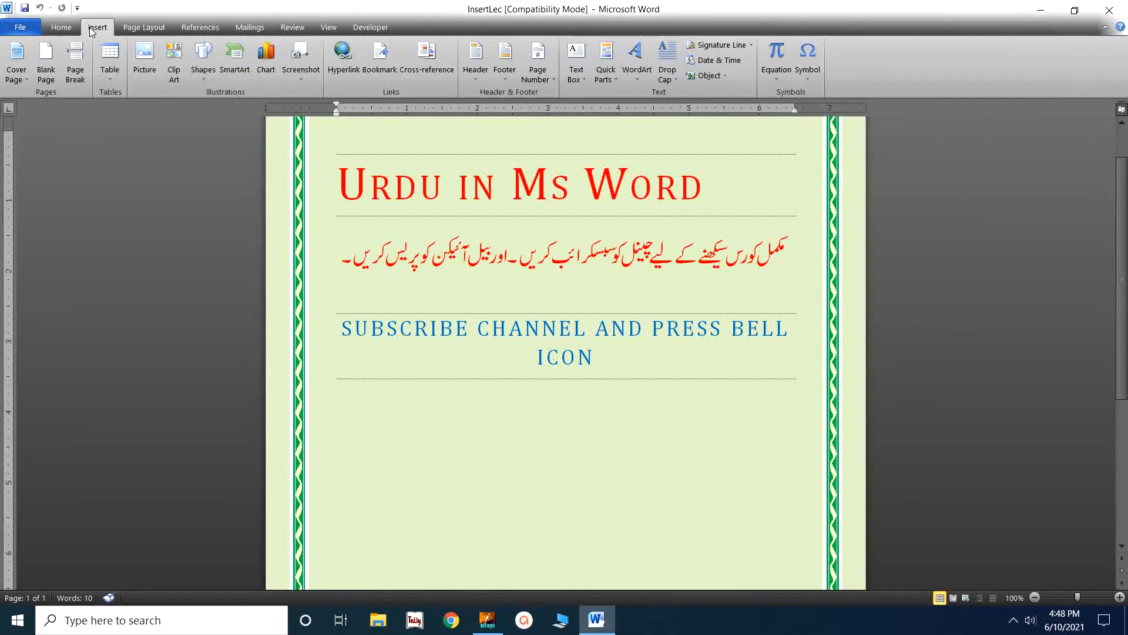
pyautogui.click(46, 59)
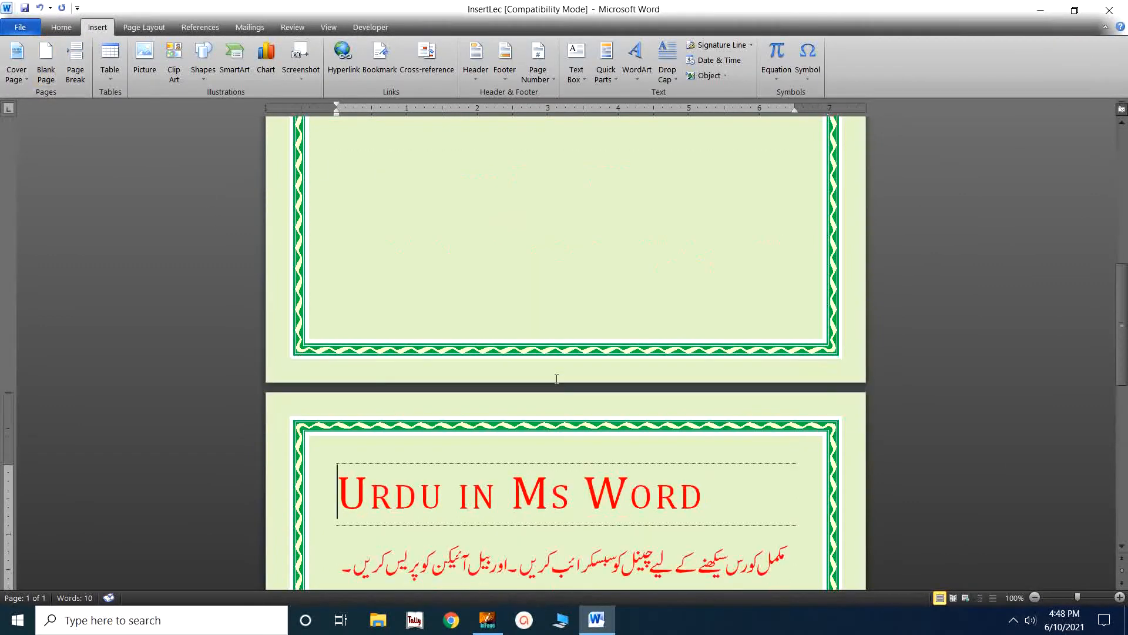
pyautogui.scroll(8, 554, 381)
pyautogui.scroll(1, 556, 381)
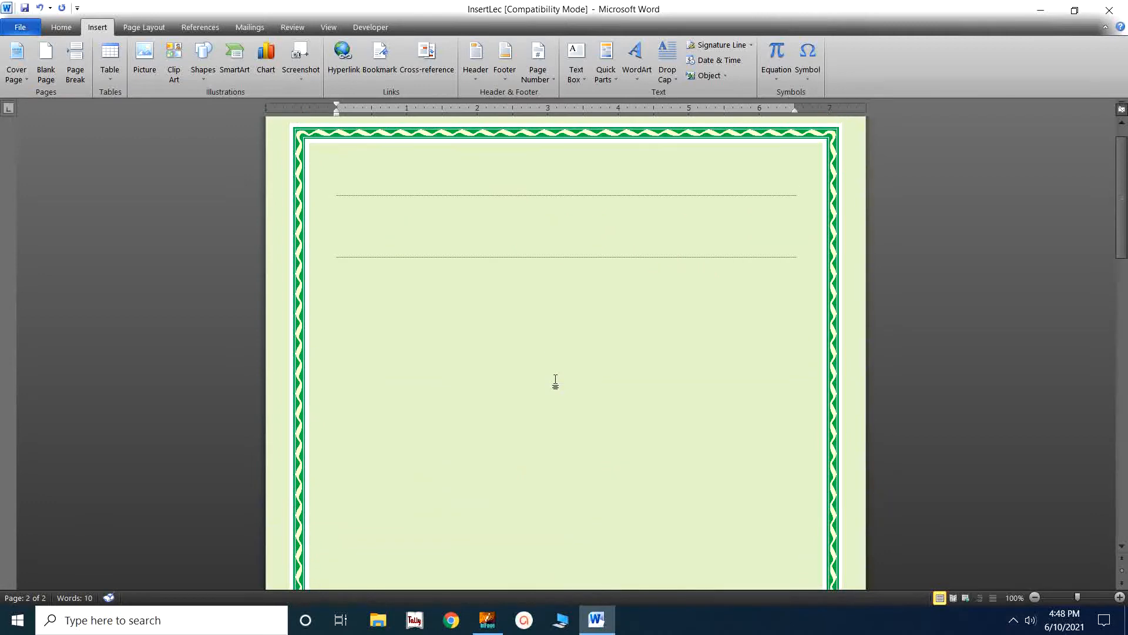
pyautogui.scroll(-5, 556, 381)
pyautogui.hotkey('ctrl', 'z')
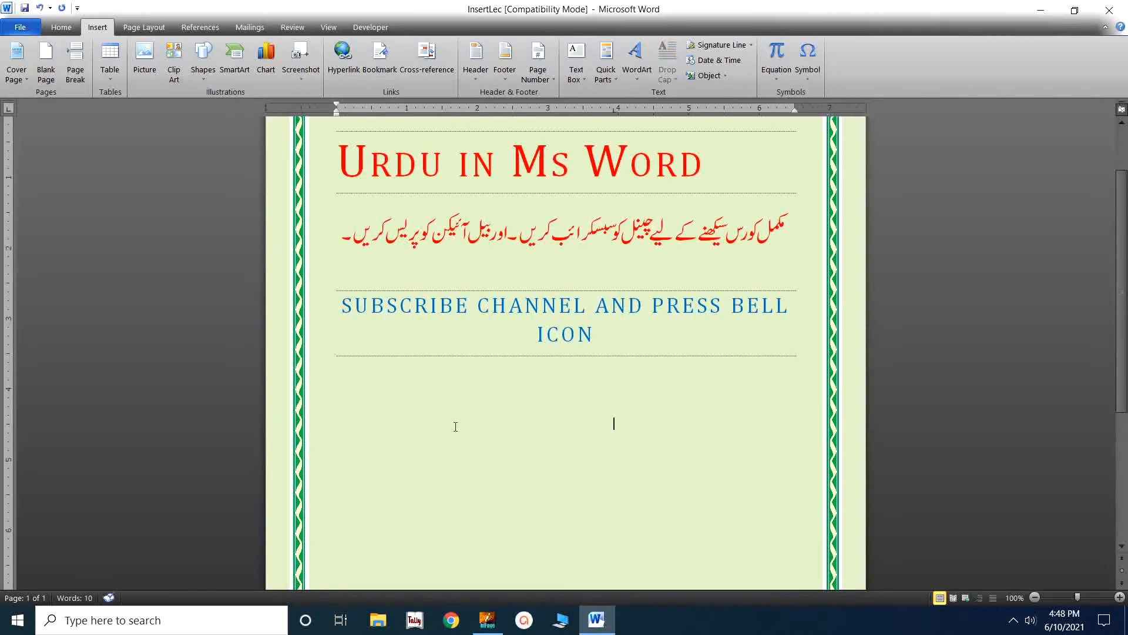
# Step: Insert a blank page after the existing text and paste the copied Urdu sentence there as Picture (Enhanced Metafile)
pyautogui.click(46, 61)
pyautogui.scroll(-3, 513, 403)
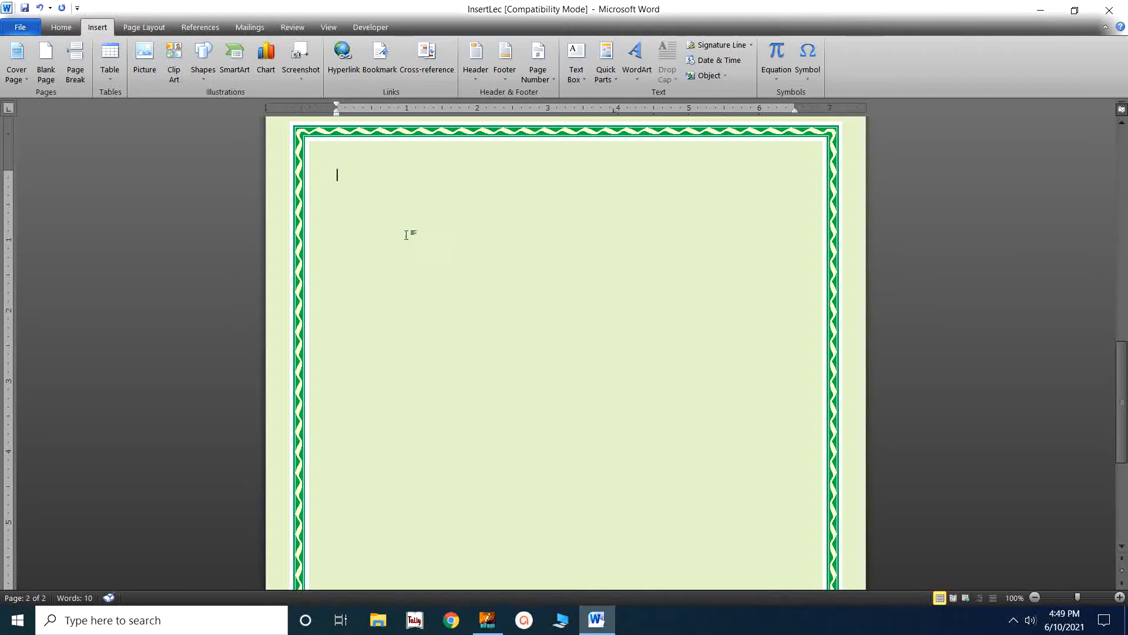
pyautogui.click(62, 28)
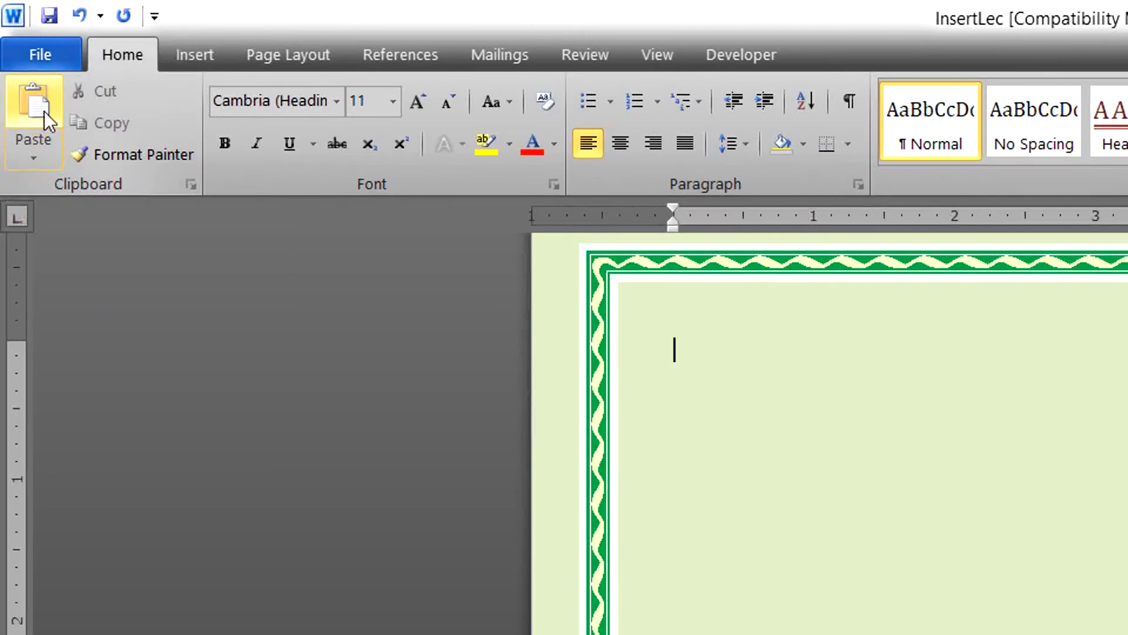
pyautogui.click(35, 157)
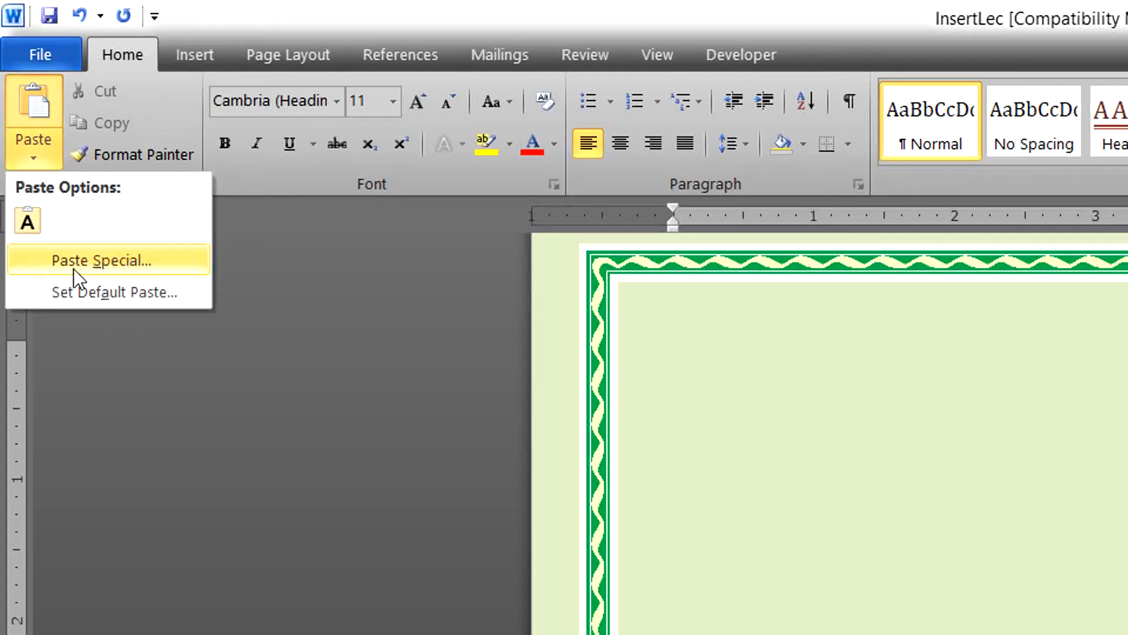
pyautogui.click(146, 262)
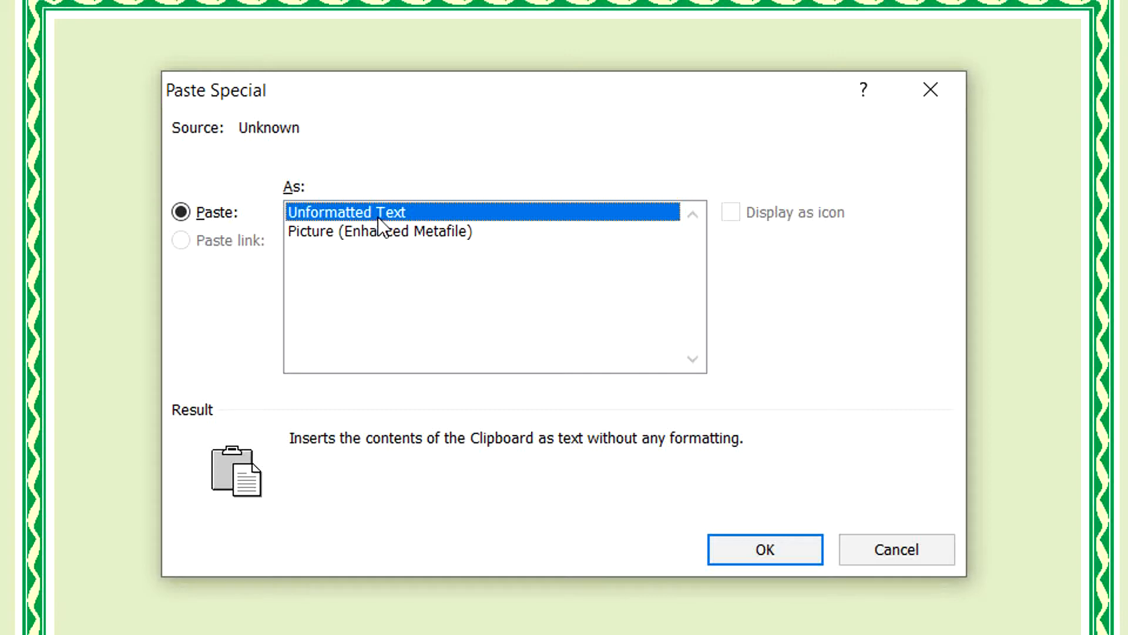
pyautogui.click(351, 234)
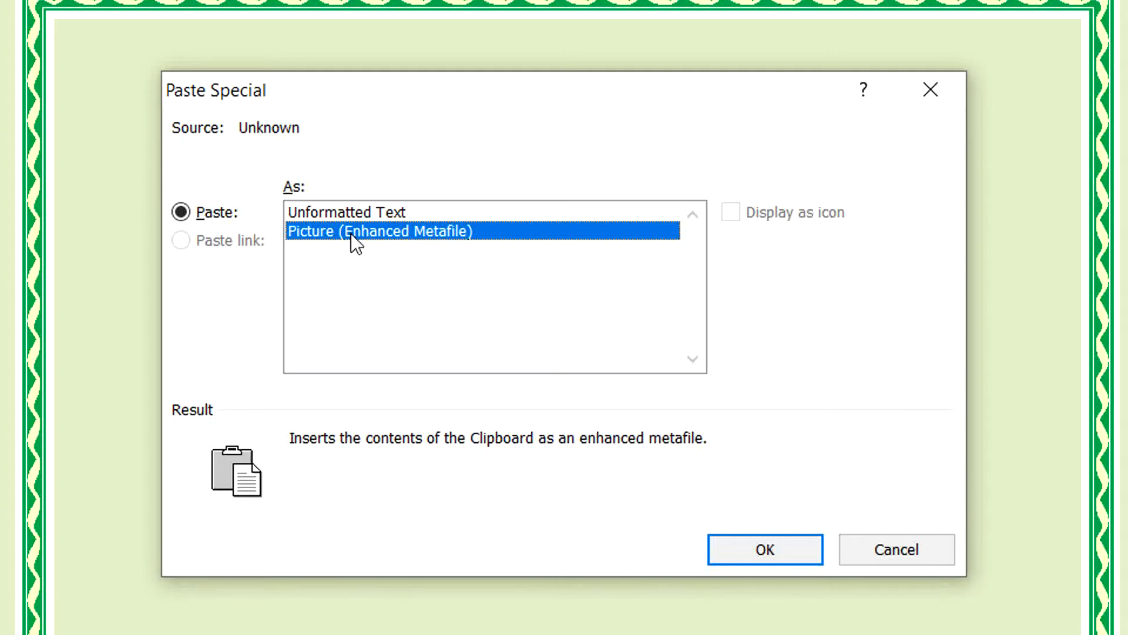
pyautogui.click(739, 553)
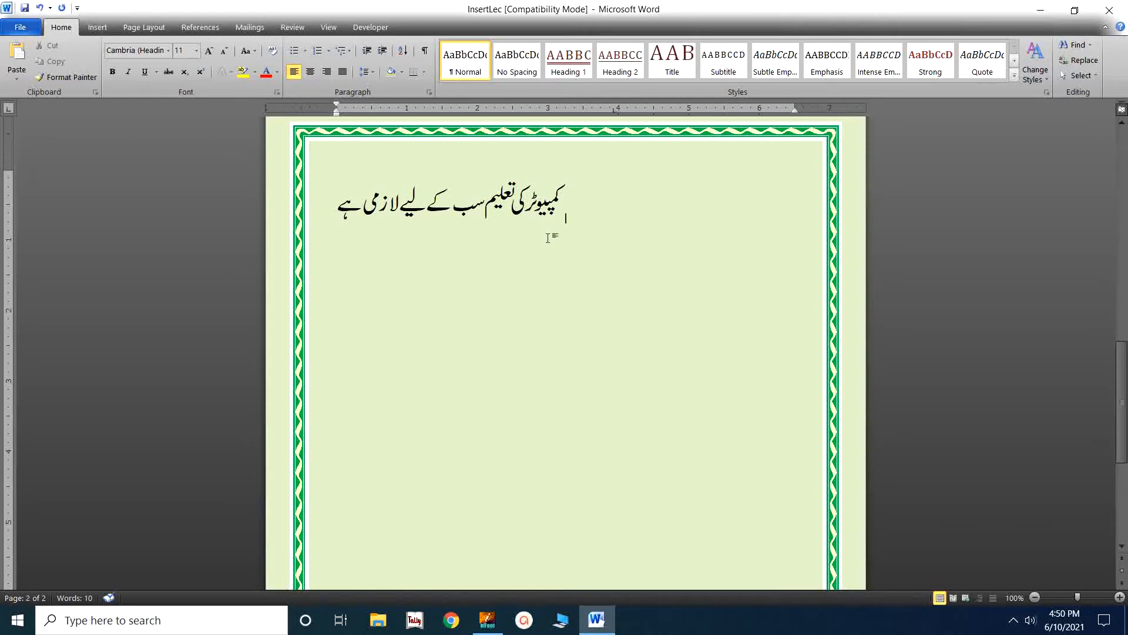
# Step: Position the Urdu sentence picture at the top center with text wrapping and enlarge it to about 5.26" by 1.26"
pyautogui.click(496, 210)
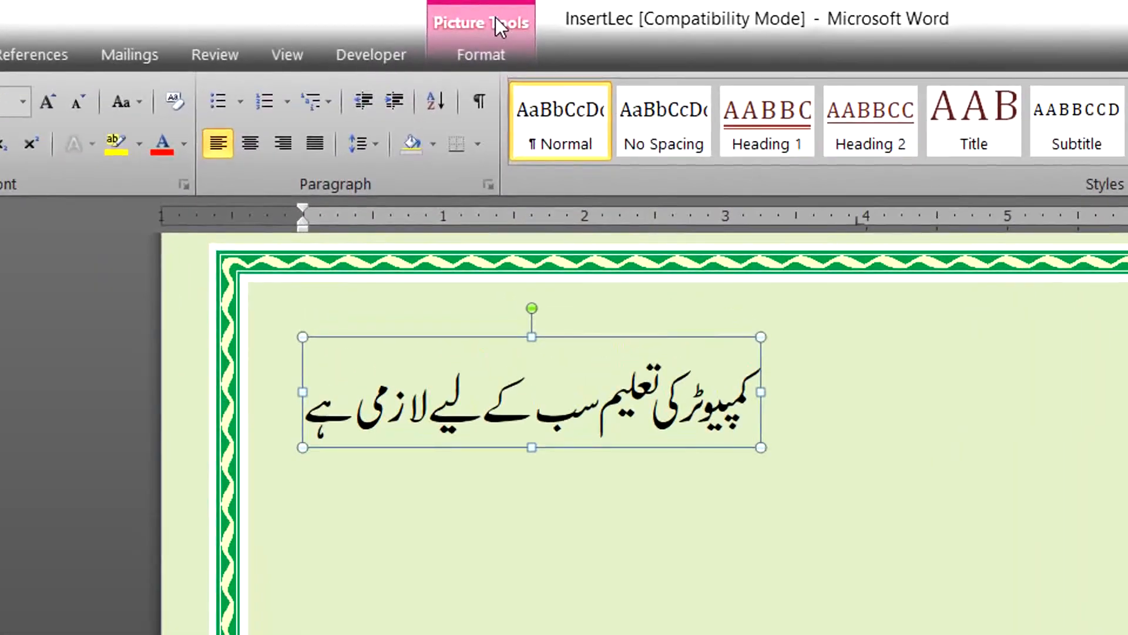
pyautogui.click(495, 17)
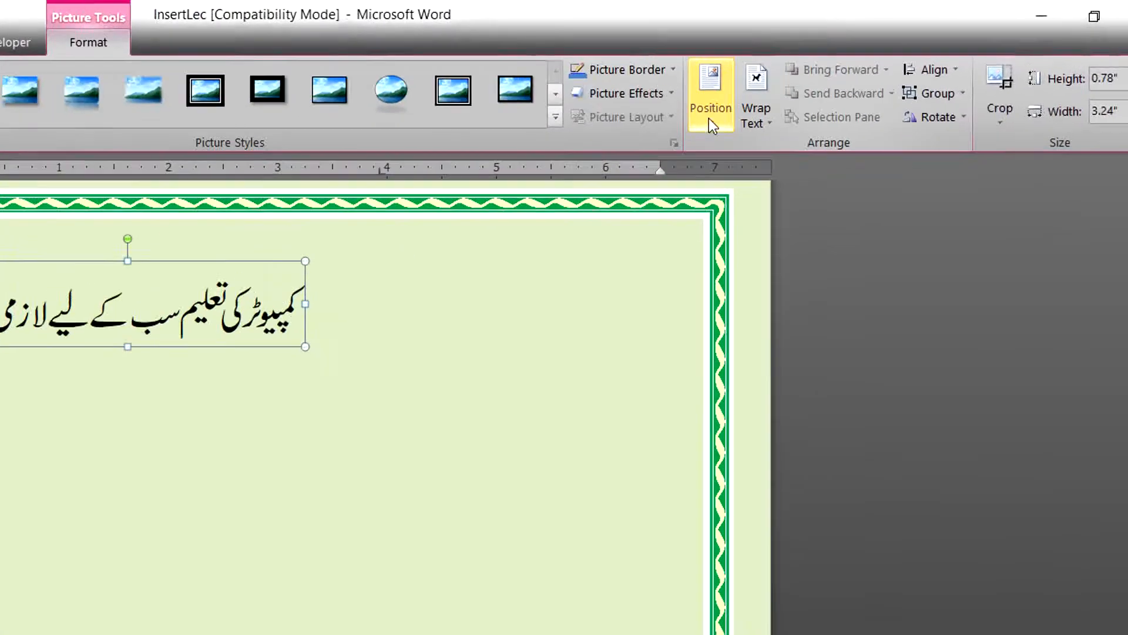
pyautogui.click(710, 120)
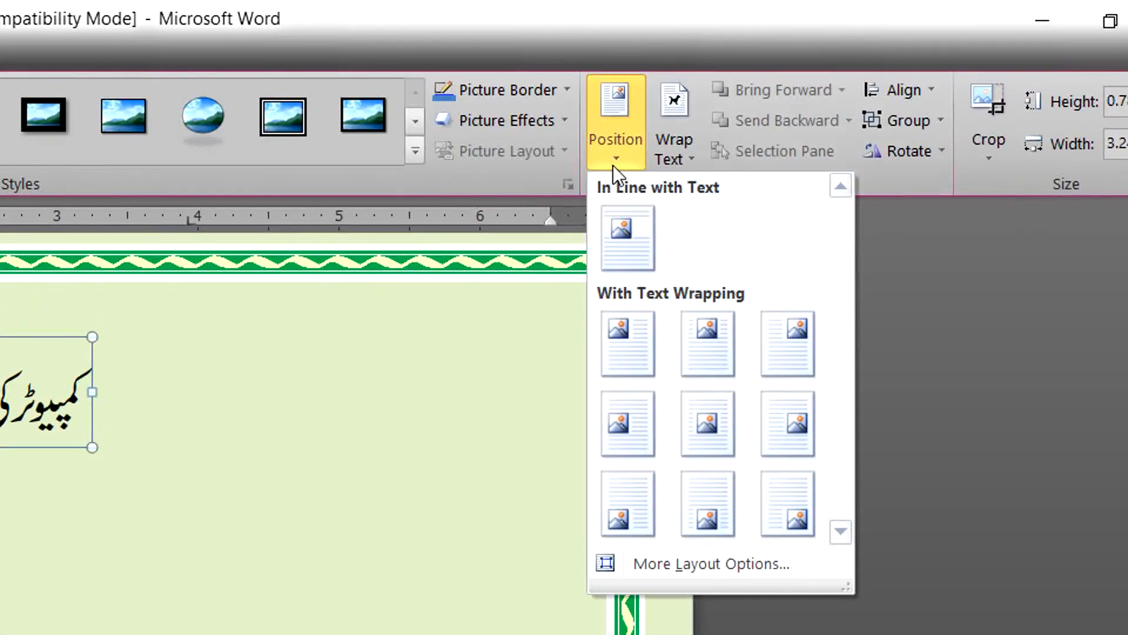
pyautogui.click(703, 340)
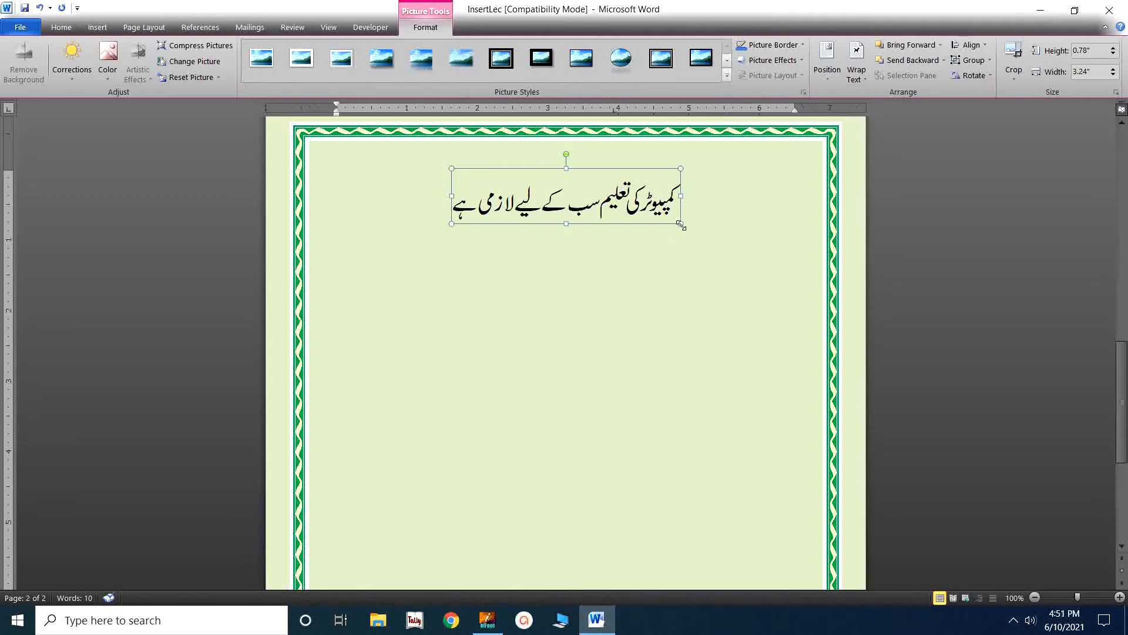
pyautogui.moveTo(681, 225); pyautogui.dragTo(720, 239)
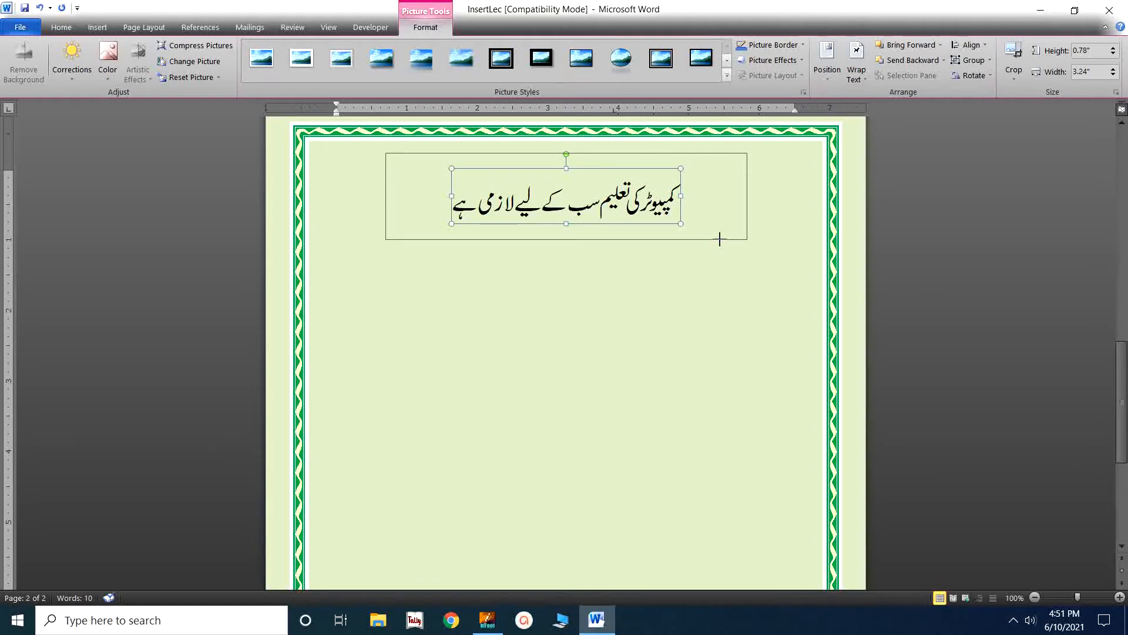
pyautogui.moveTo(720, 240); pyautogui.dragTo(722, 240)
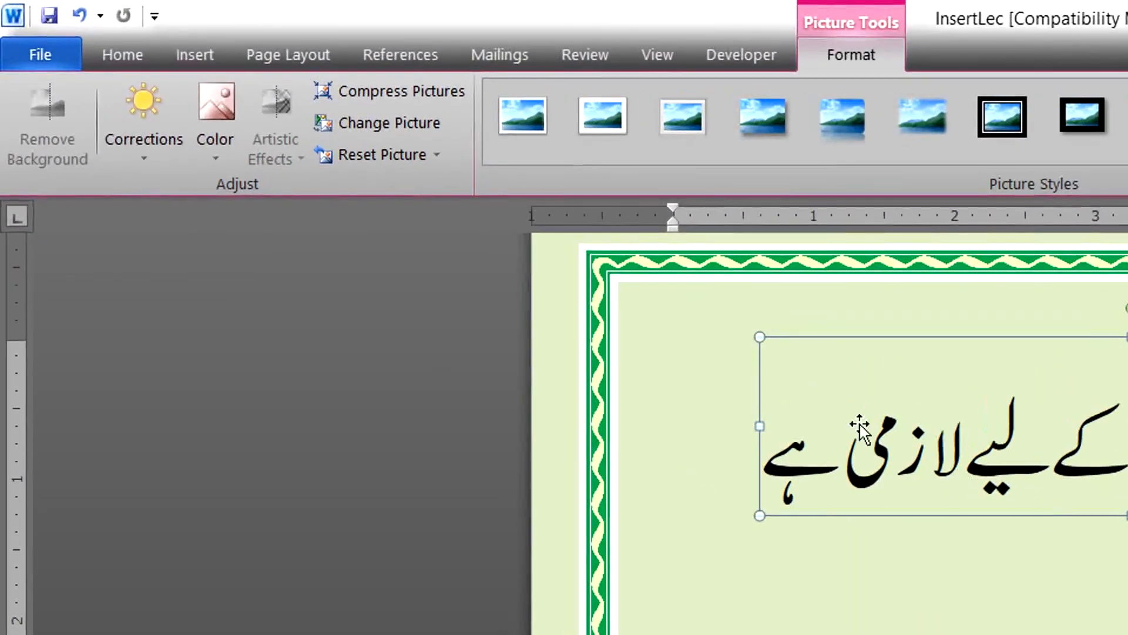
# Step: Recolor the Urdu sentence picture with the light red accent variation
pyautogui.click(221, 164)
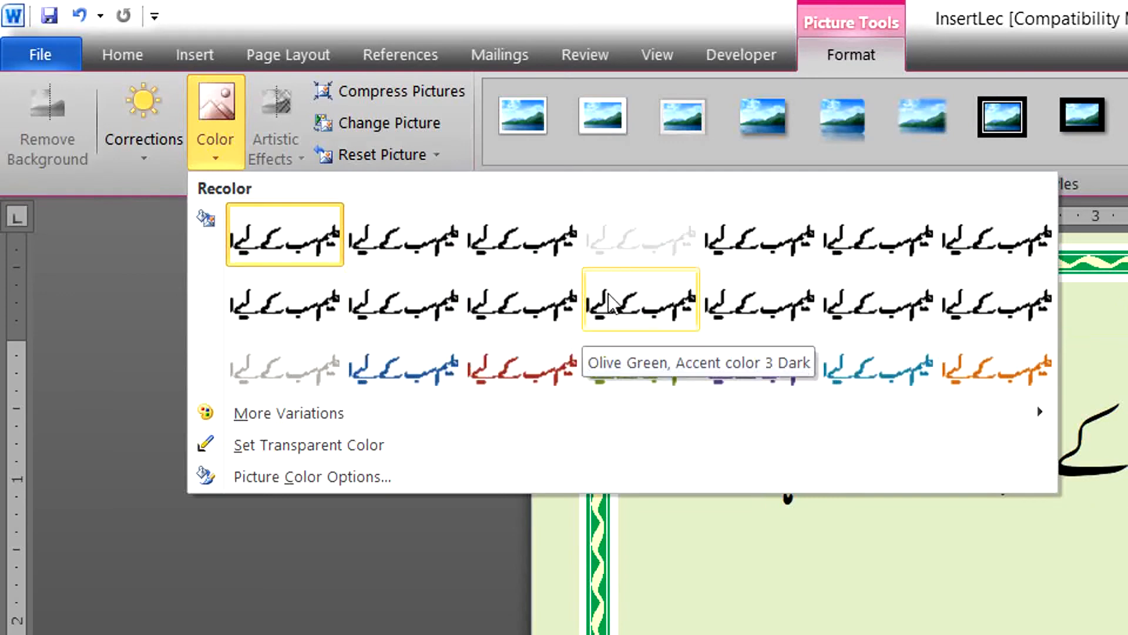
pyautogui.click(546, 372)
pyautogui.click(843, 406)
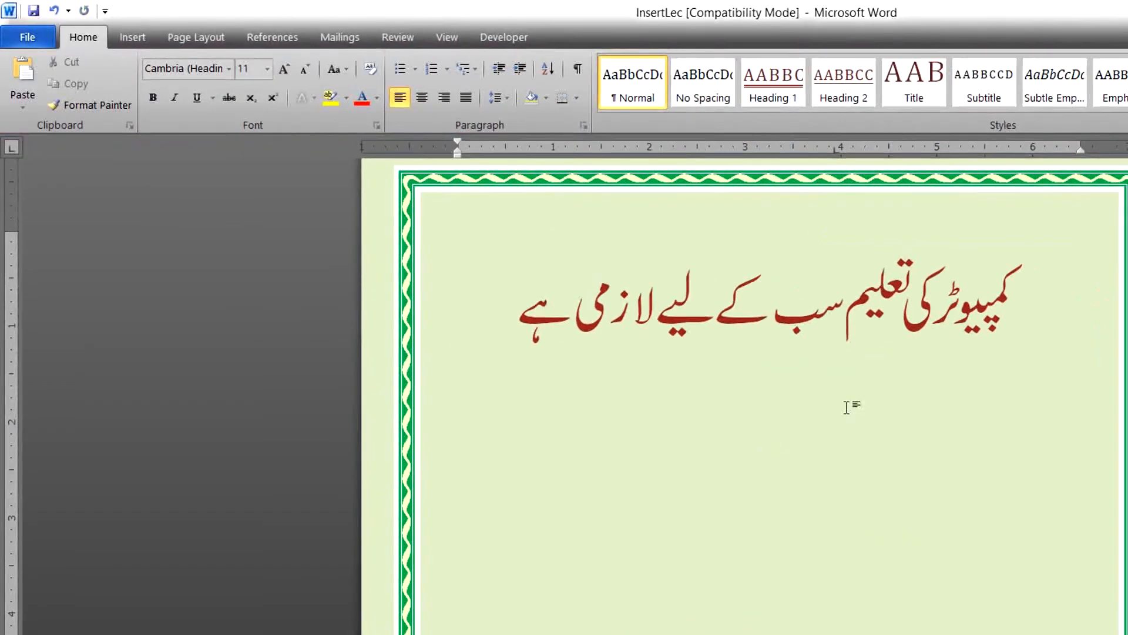
# Step: Preview the brightness and contrast corrections on the Urdu sentence picture without applying any
pyautogui.click(728, 316)
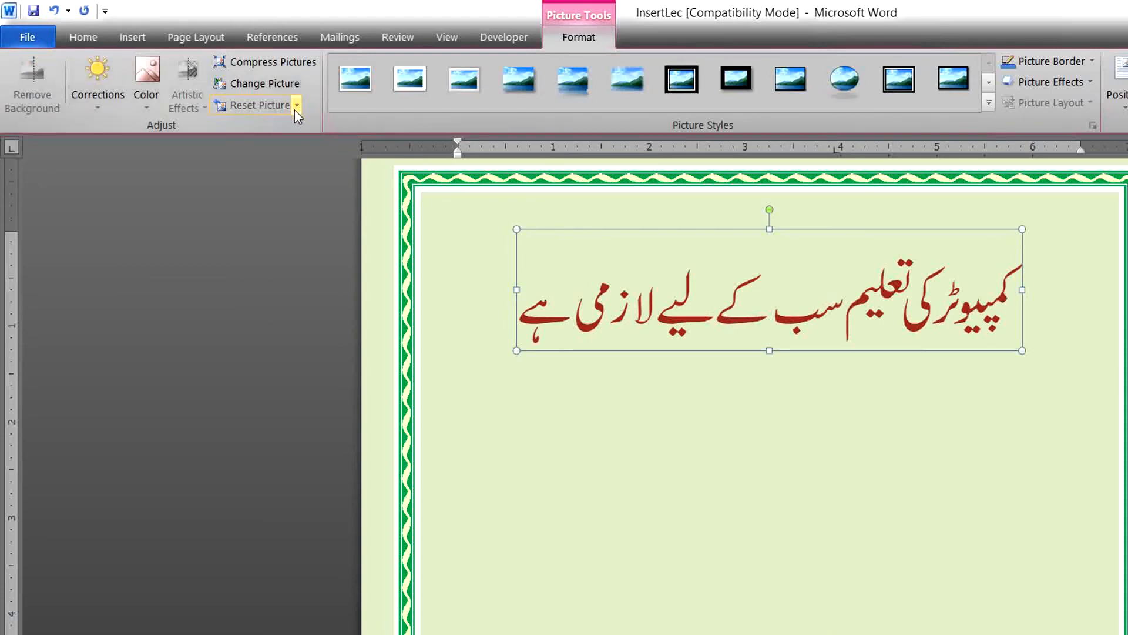
pyautogui.click(96, 112)
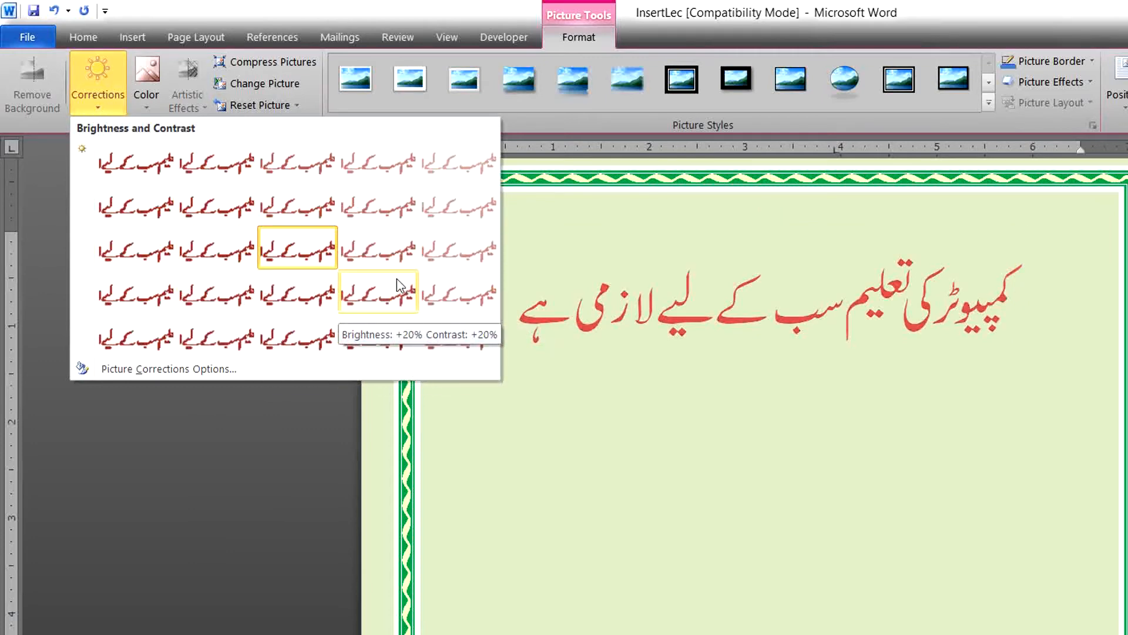
pyautogui.click(723, 470)
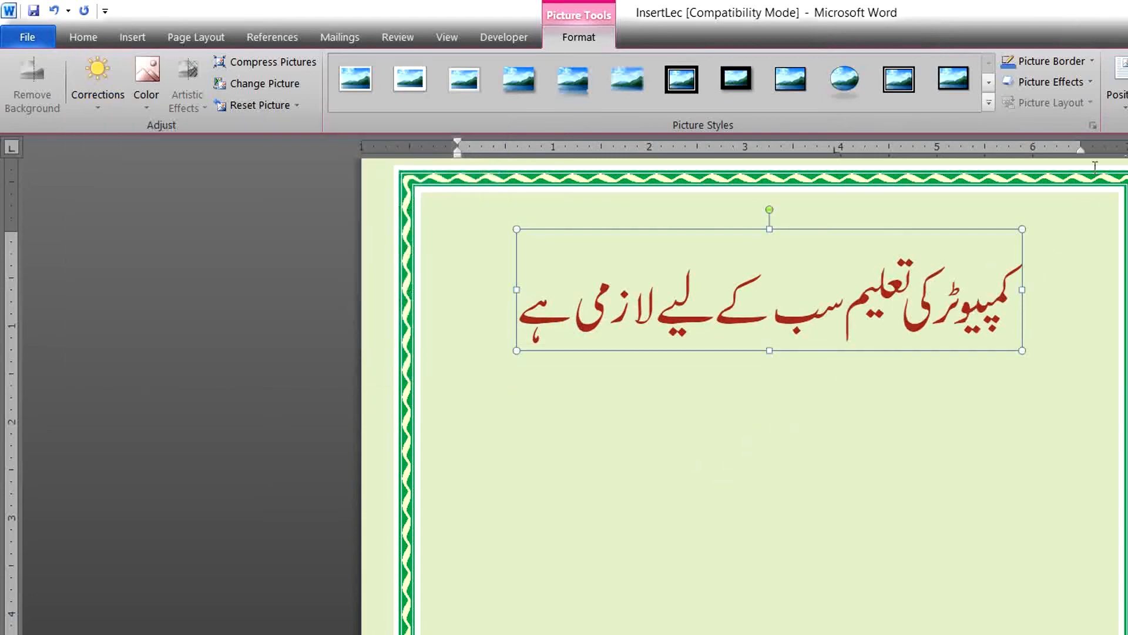
# Step: Add a light blue border from the standard colors around the Urdu sentence picture
pyautogui.click(1093, 63)
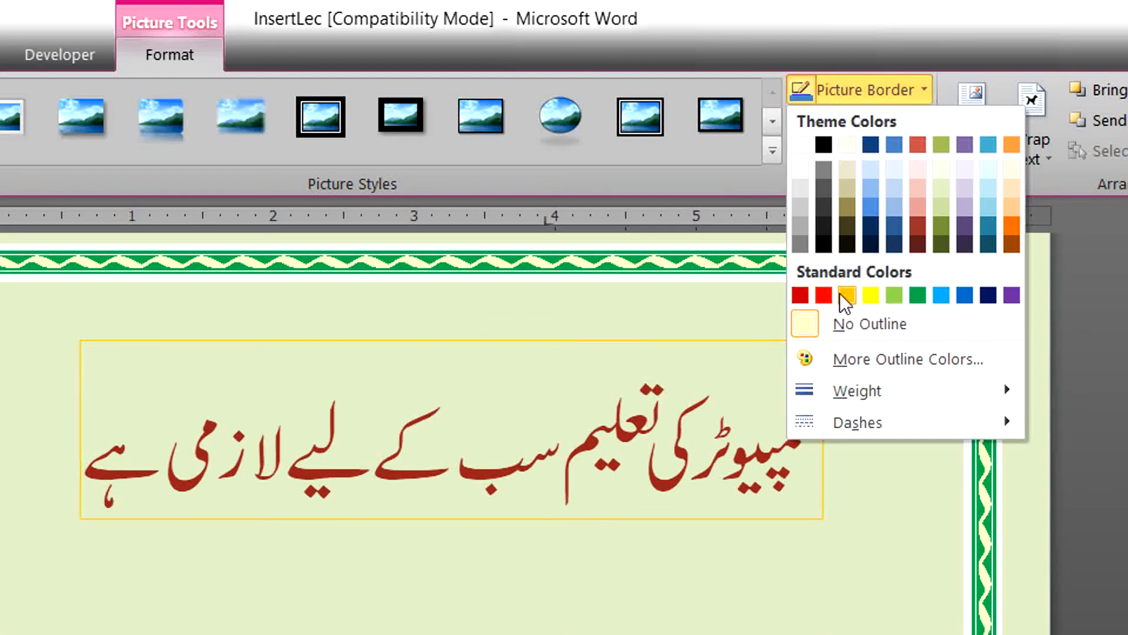
pyautogui.click(944, 295)
pyautogui.click(885, 590)
# Step: Preview the line weights and dash styles for the picture's border without applying any
pyautogui.doubleClick(788, 390)
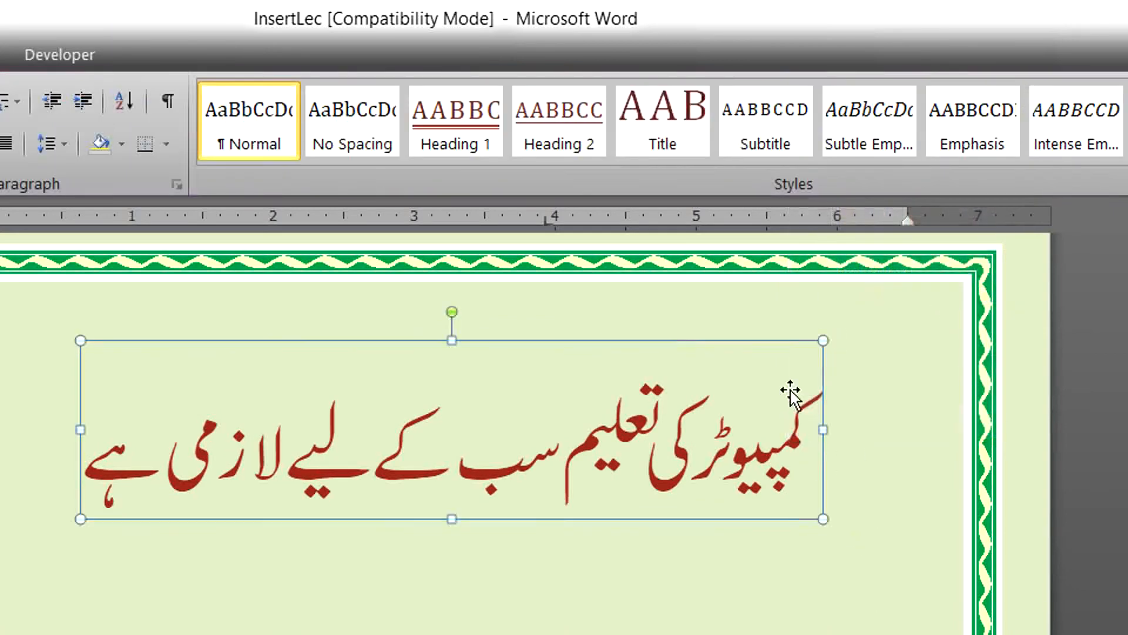
pyautogui.click(891, 93)
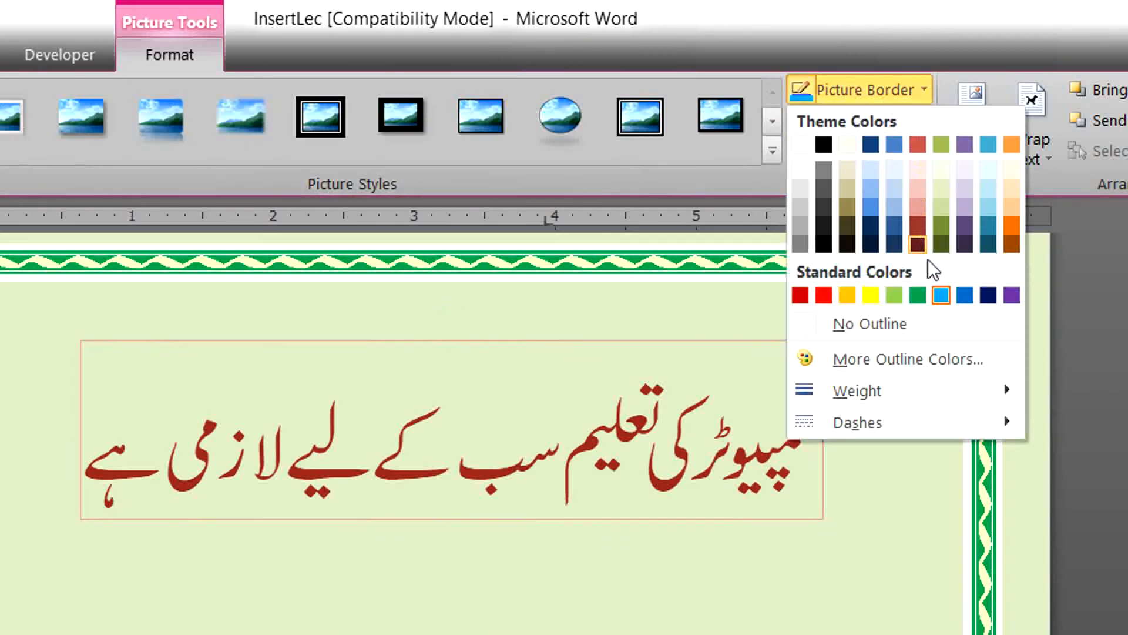
pyautogui.moveTo(962, 395)
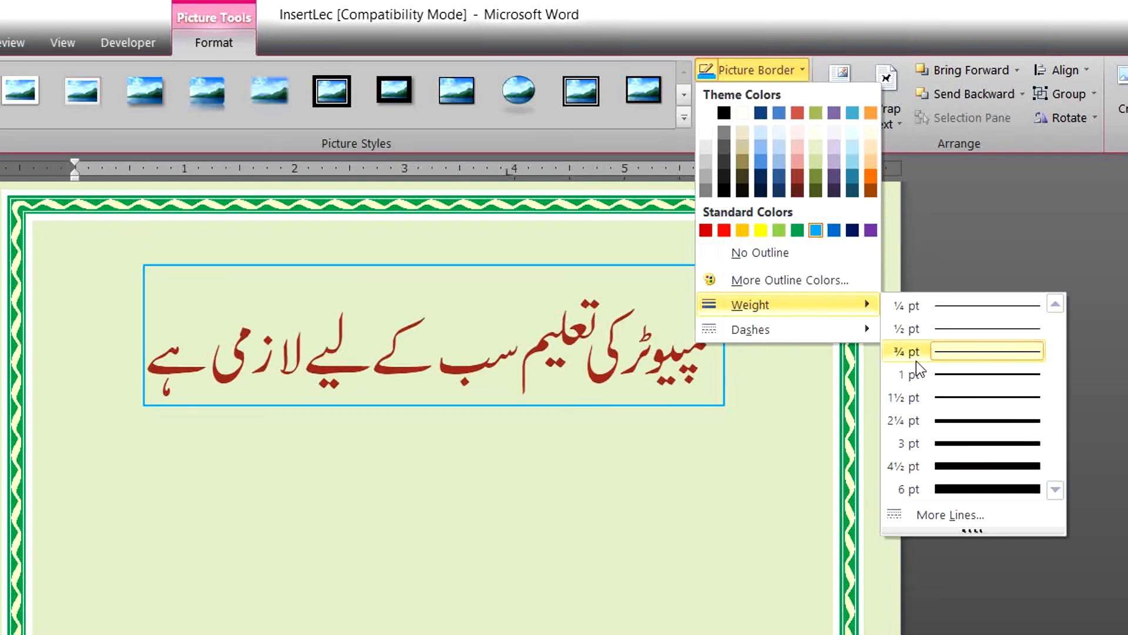
pyautogui.moveTo(869, 337)
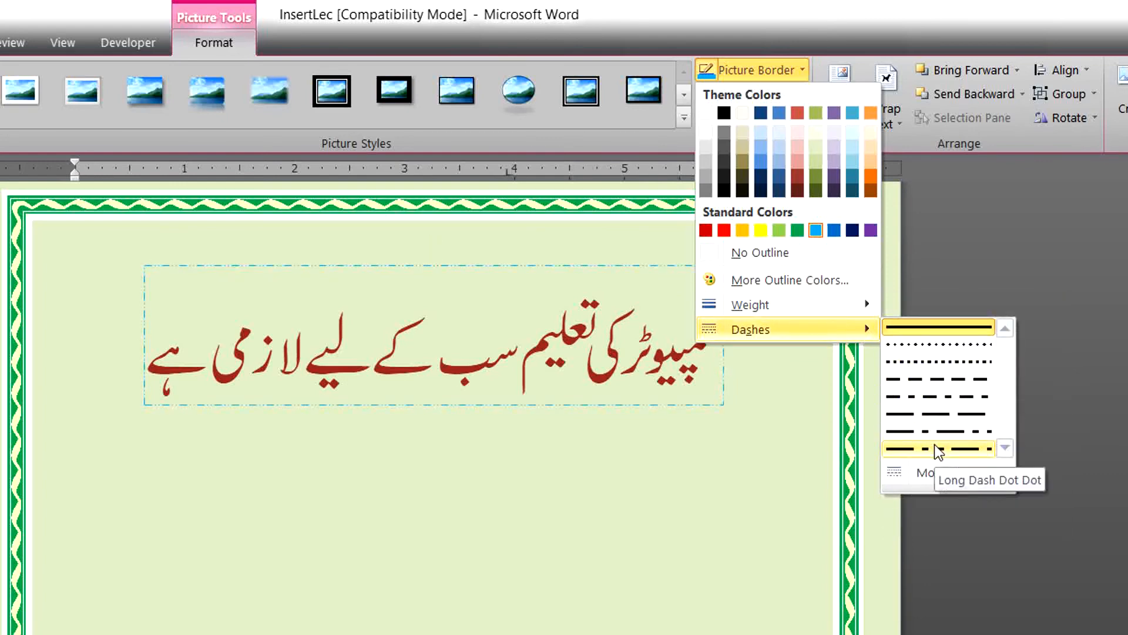
pyautogui.click(797, 473)
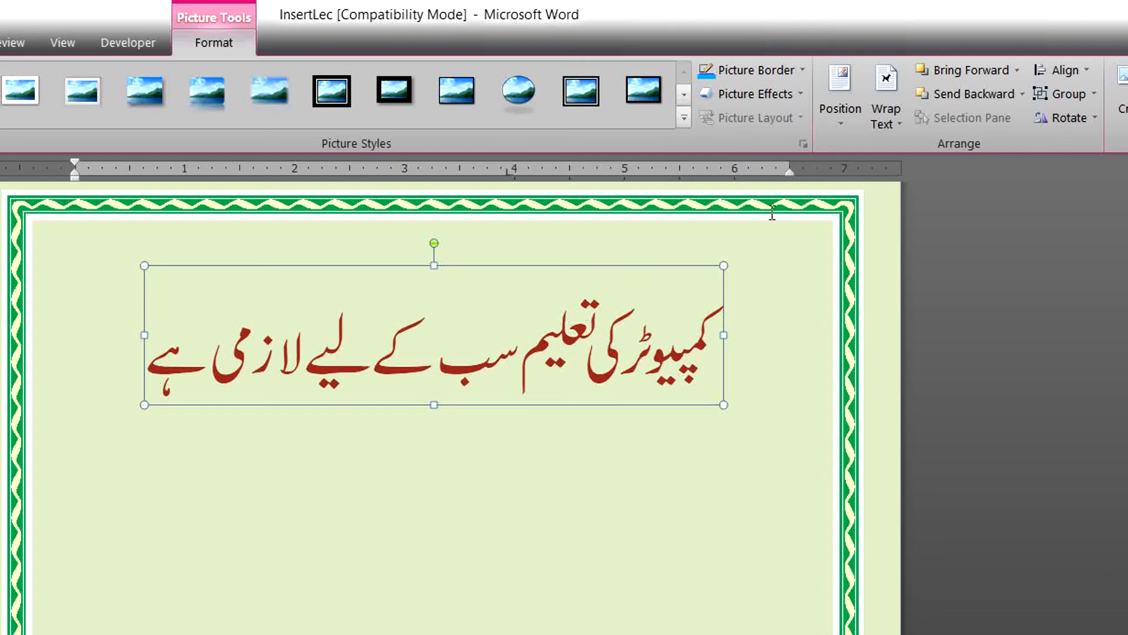
# Step: Preview the preset, shadow and reflection effects and apply the Olive Green, 8 pt glow to the Urdu sentence picture
pyautogui.click(794, 94)
pyautogui.moveTo(788, 135)
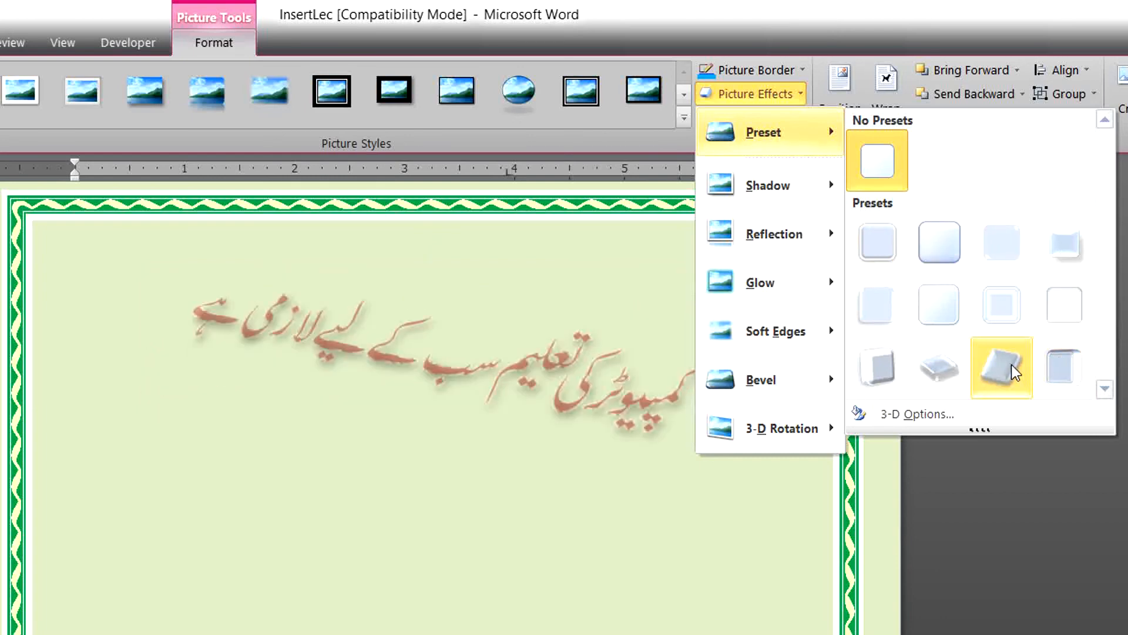
pyautogui.moveTo(788, 187)
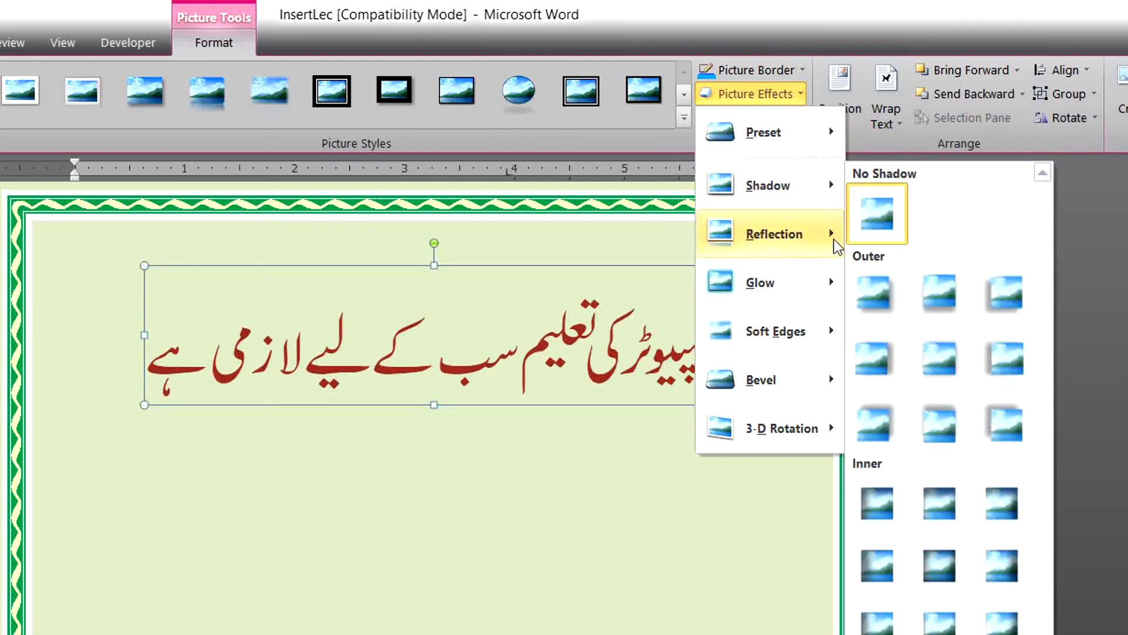
pyautogui.moveTo(835, 249)
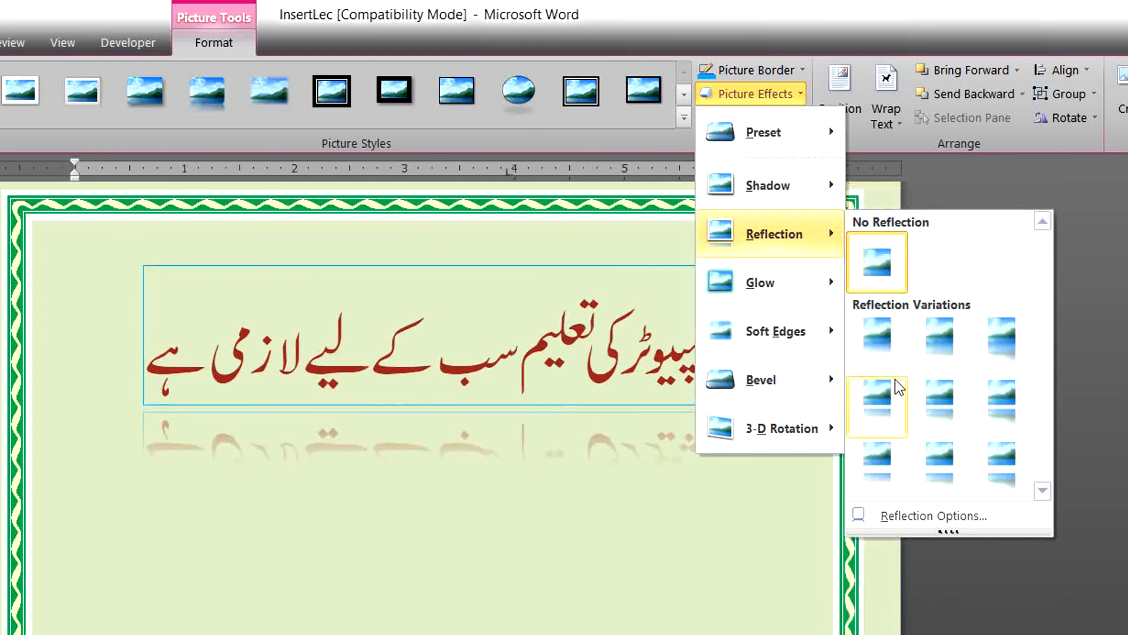
pyautogui.moveTo(823, 284)
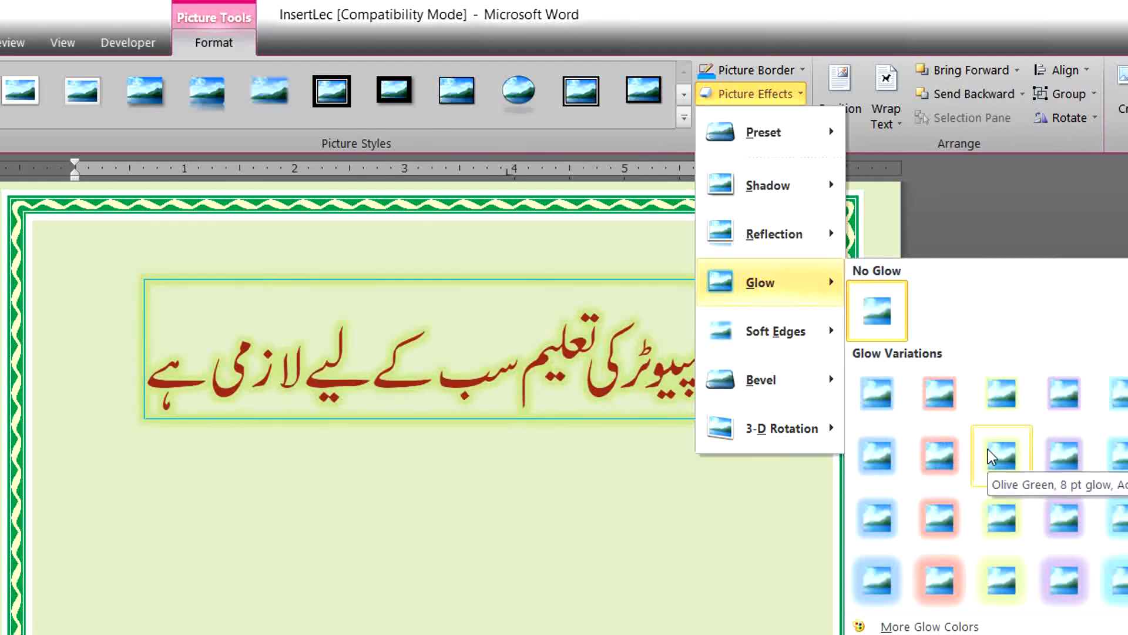
pyautogui.click(992, 456)
pyautogui.click(649, 592)
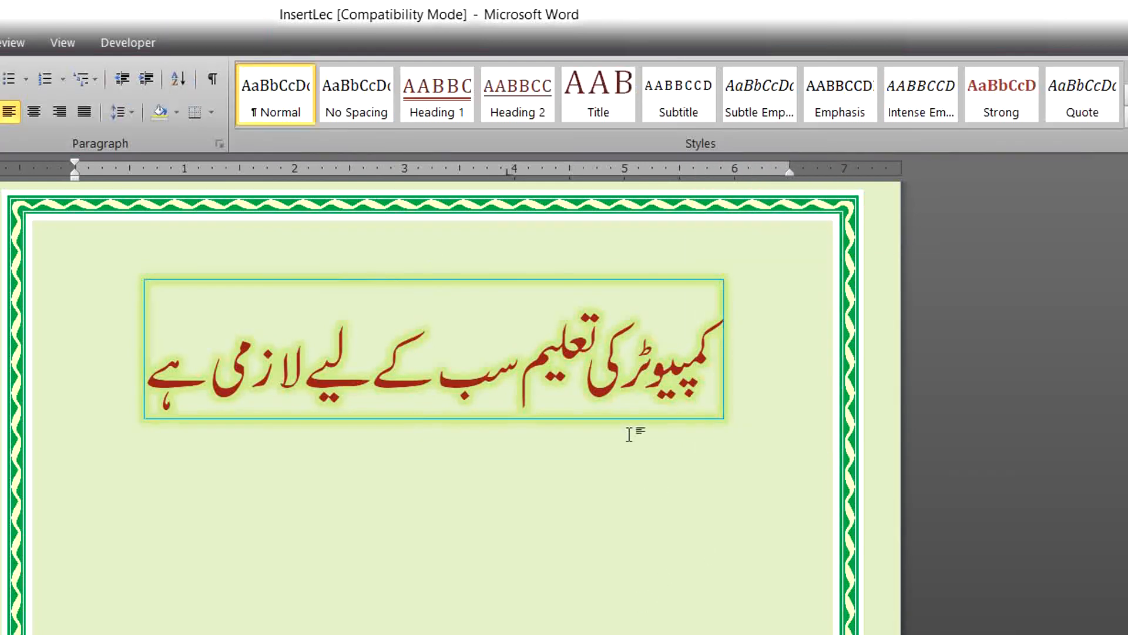
# Step: Preview the soft edges and 3-D rotation effects on the Urdu sentence picture without applying any
pyautogui.click(432, 373)
pyautogui.click(764, 96)
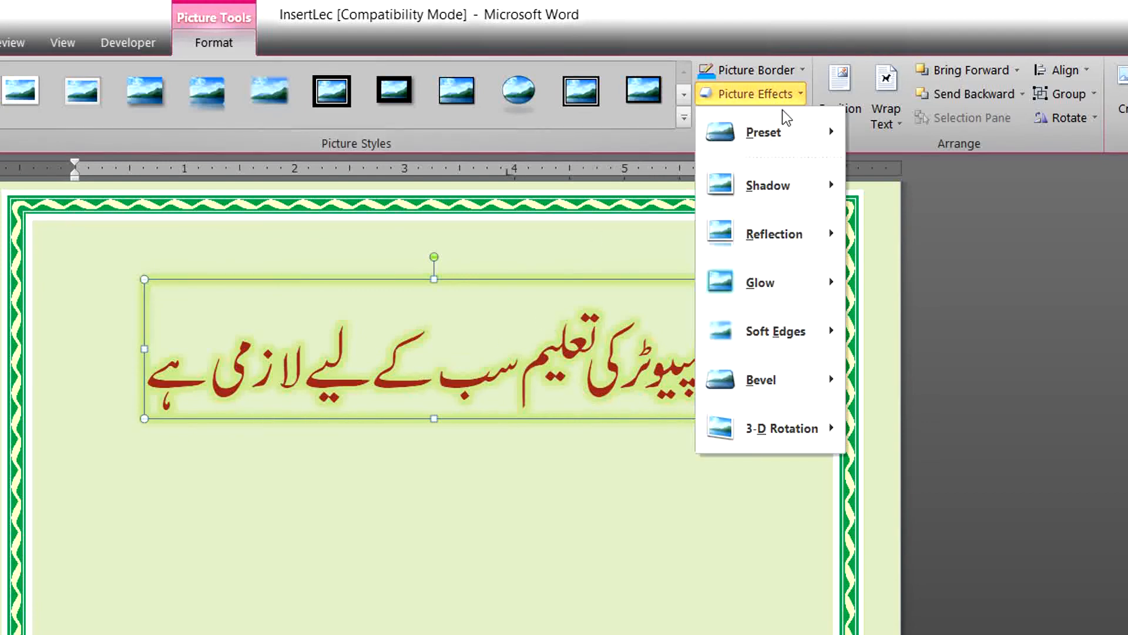
pyautogui.moveTo(807, 331)
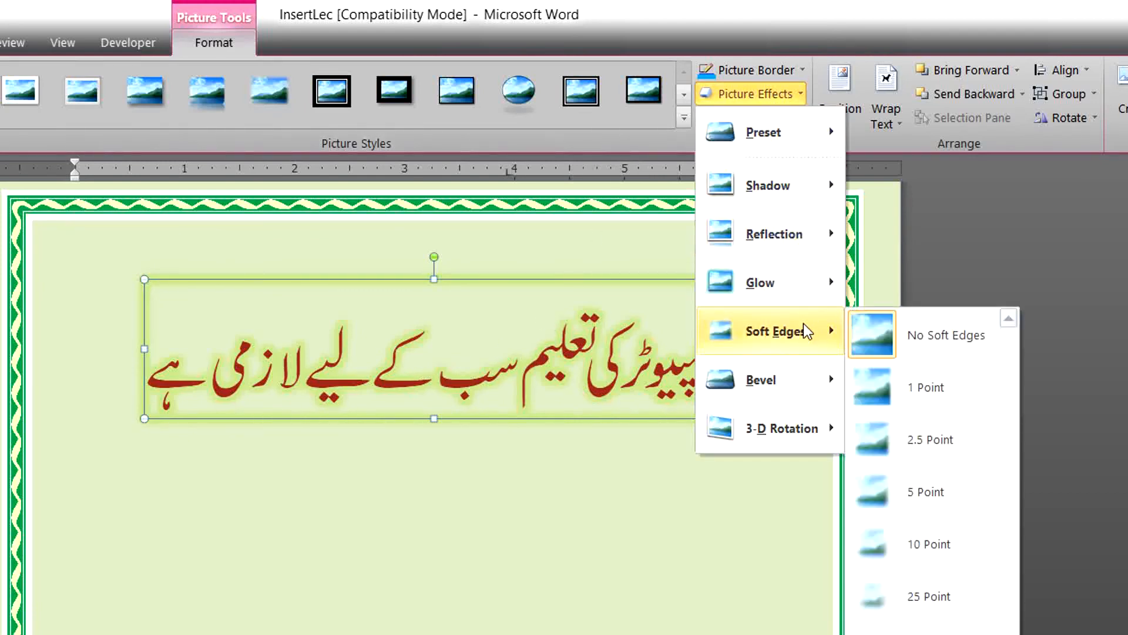
pyautogui.moveTo(826, 429)
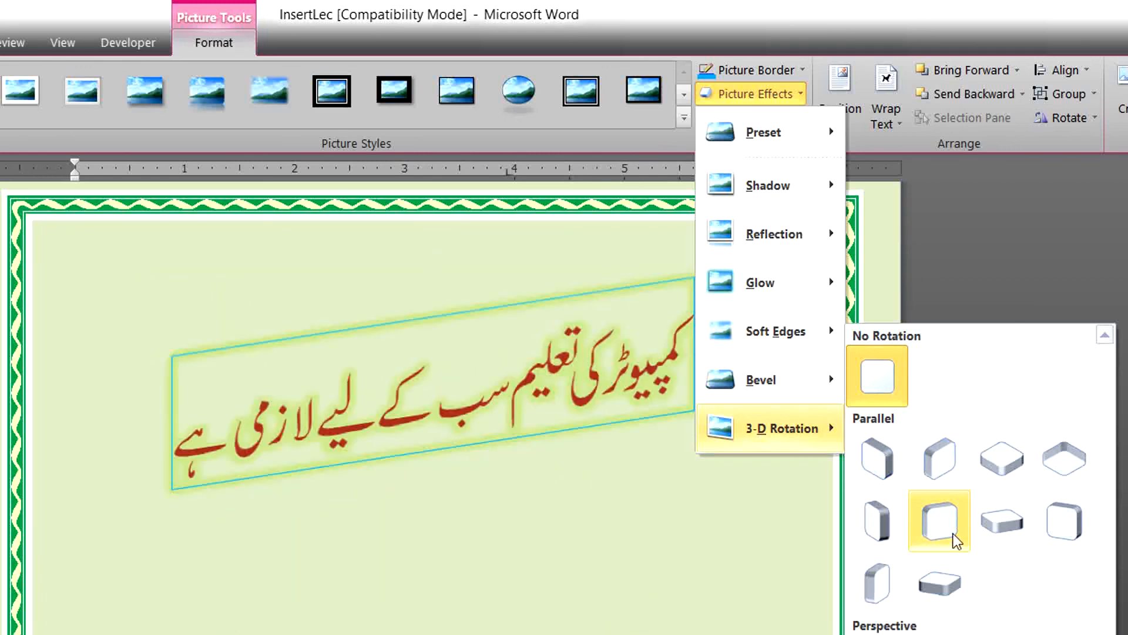
pyautogui.press('Escape')
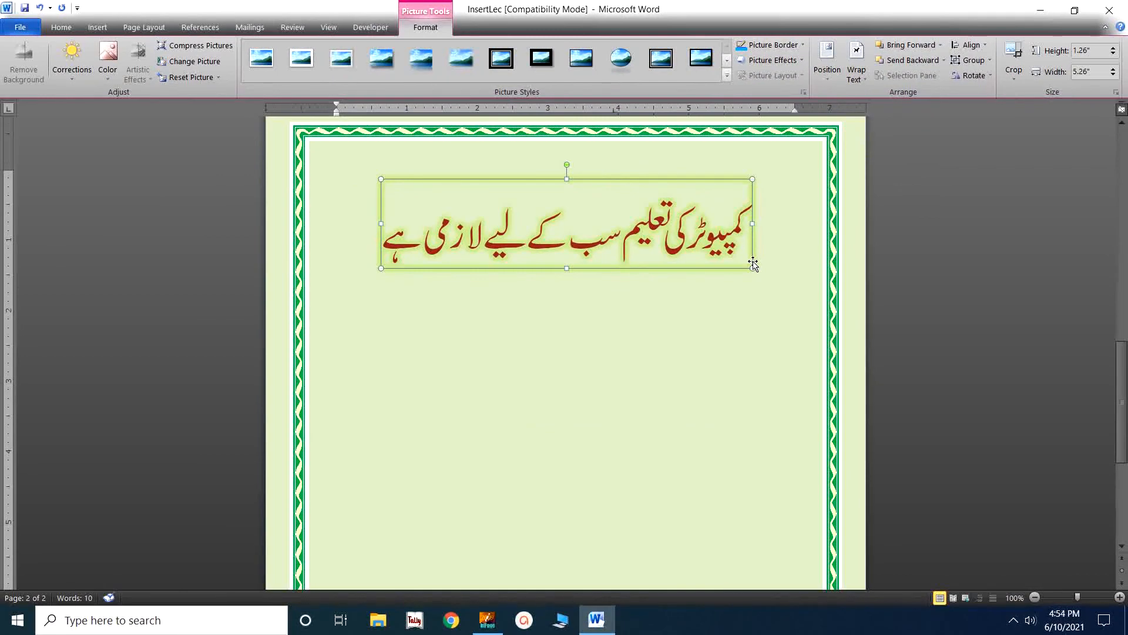
pyautogui.click(742, 372)
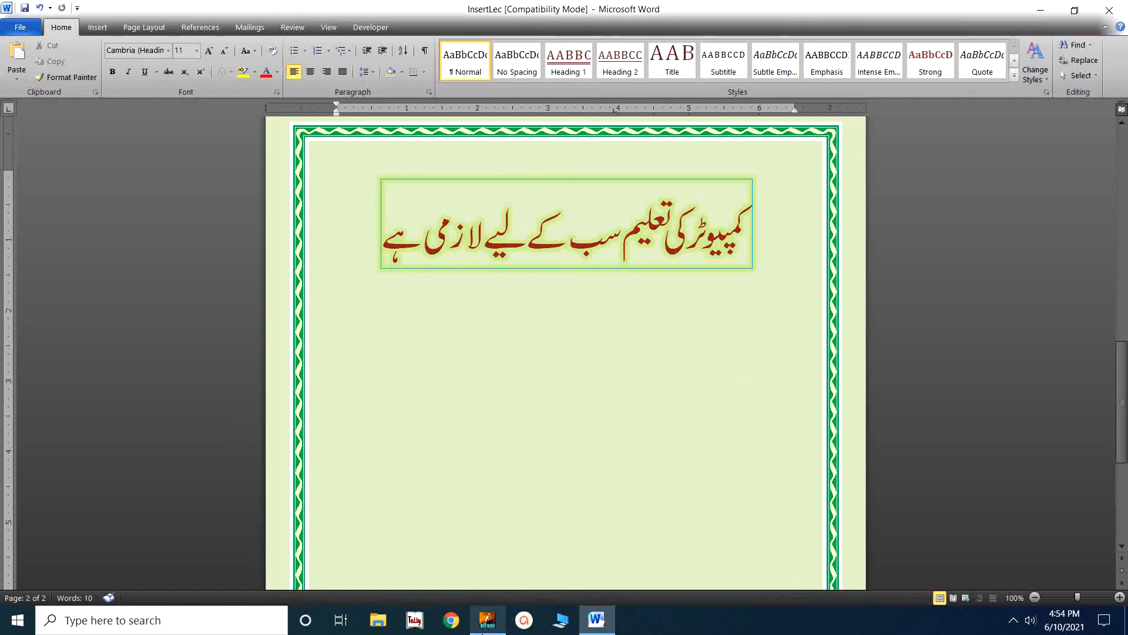
# Step: Go back to the document's first page to review the title and the Urdu text below it
pyautogui.moveTo(485, 629)
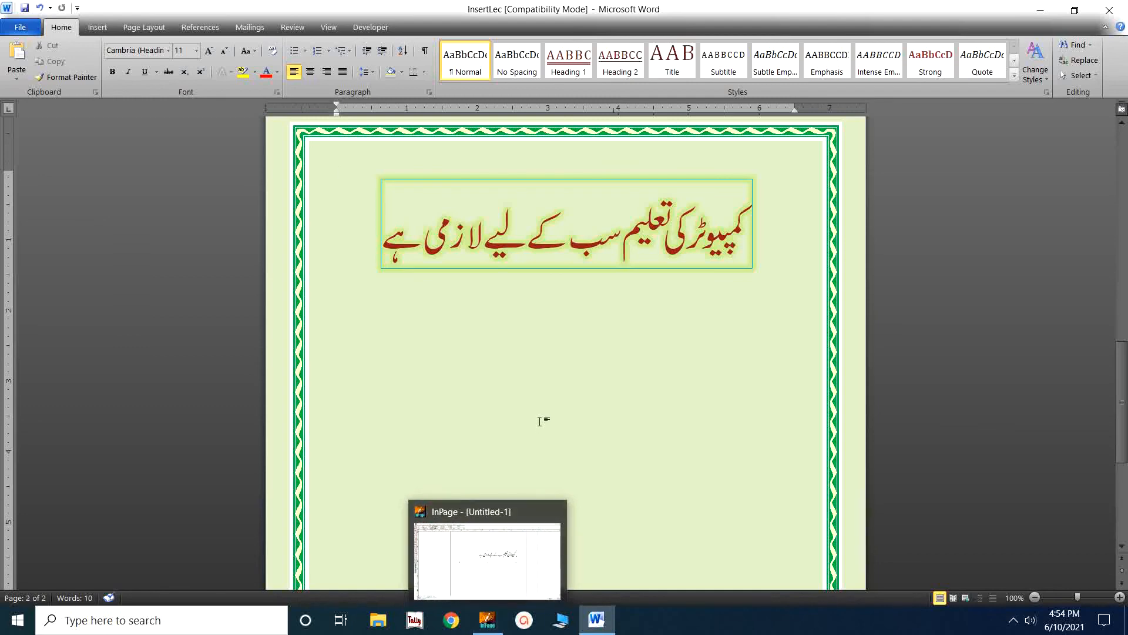
pyautogui.scroll(10, 539, 421)
pyautogui.scroll(8, 539, 420)
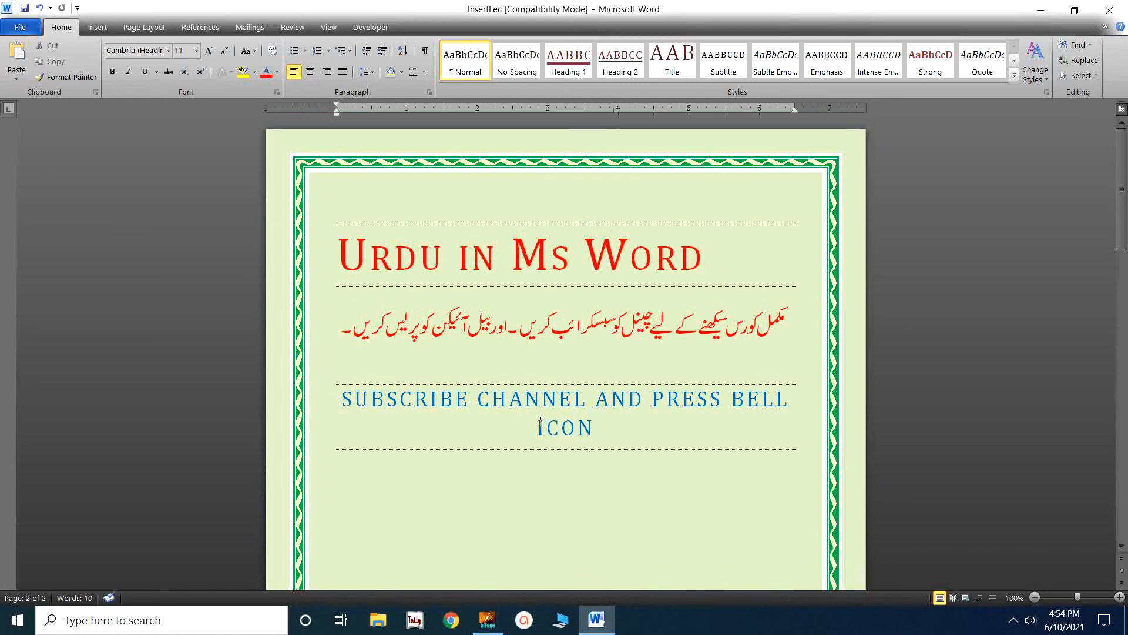